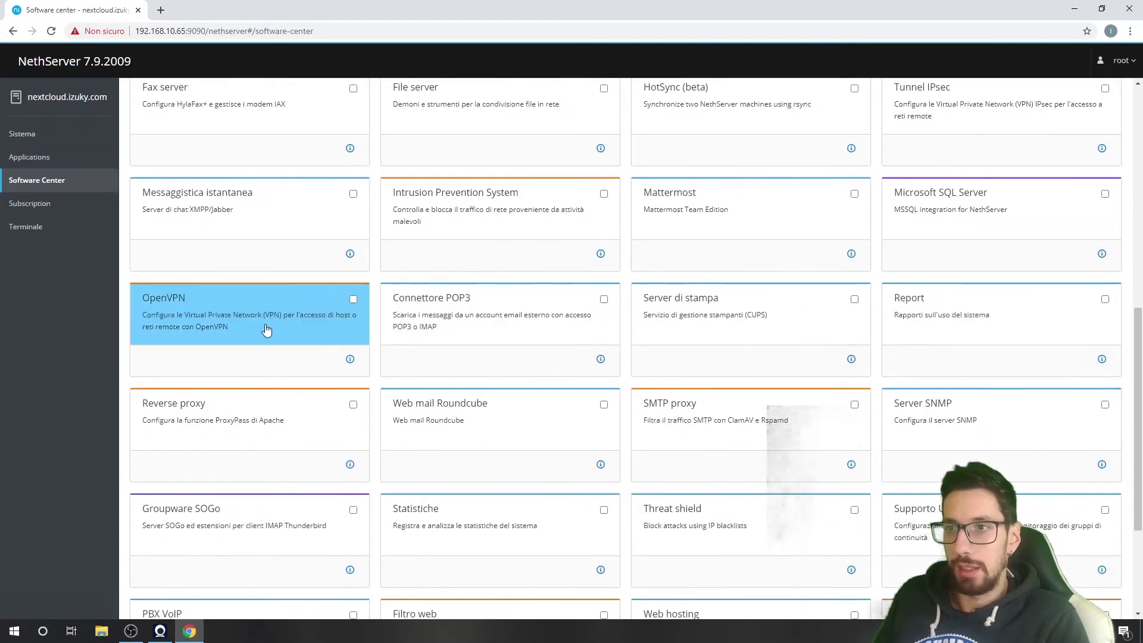
Step: Select the OpenVPN application in the Software Center and install it
click(354, 299)
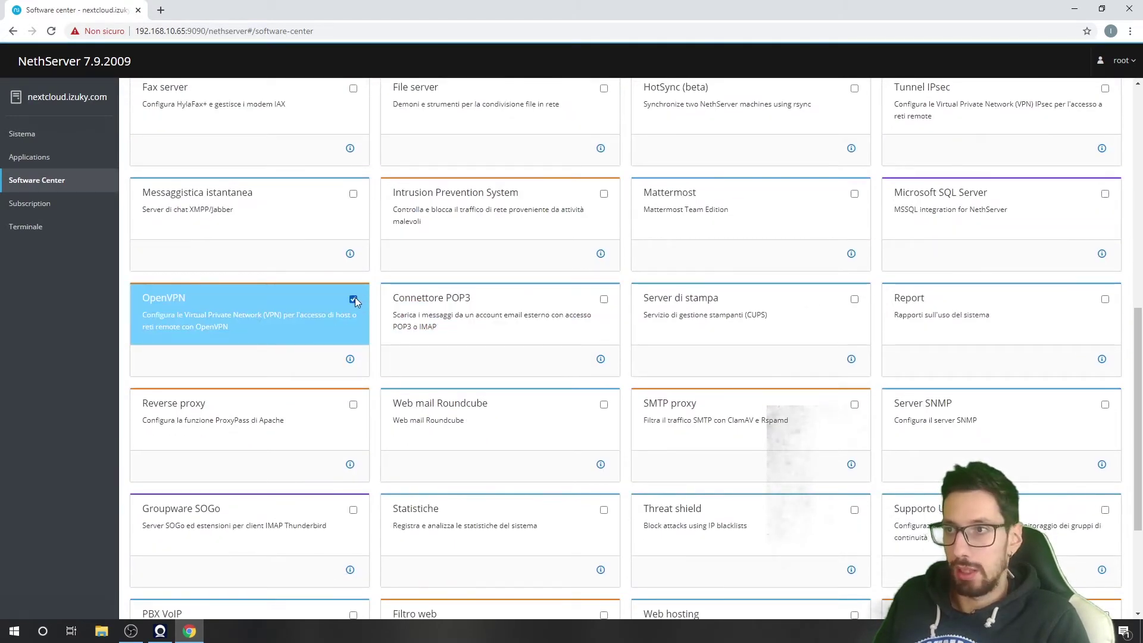
scroll(355, 297, up, 9)
click(1034, 215)
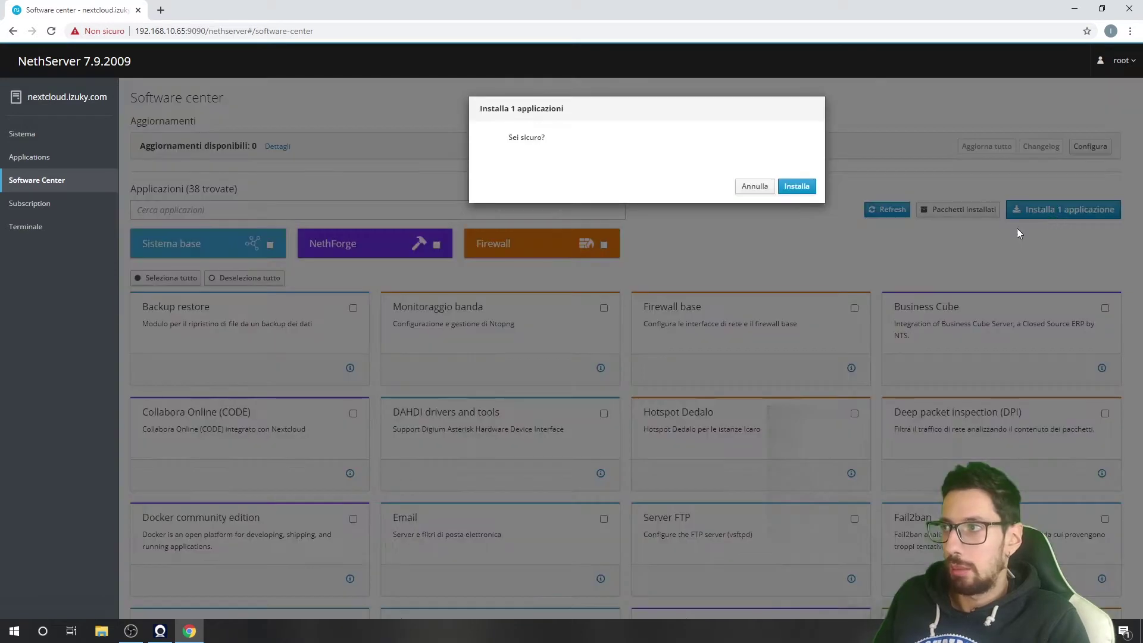
click(795, 188)
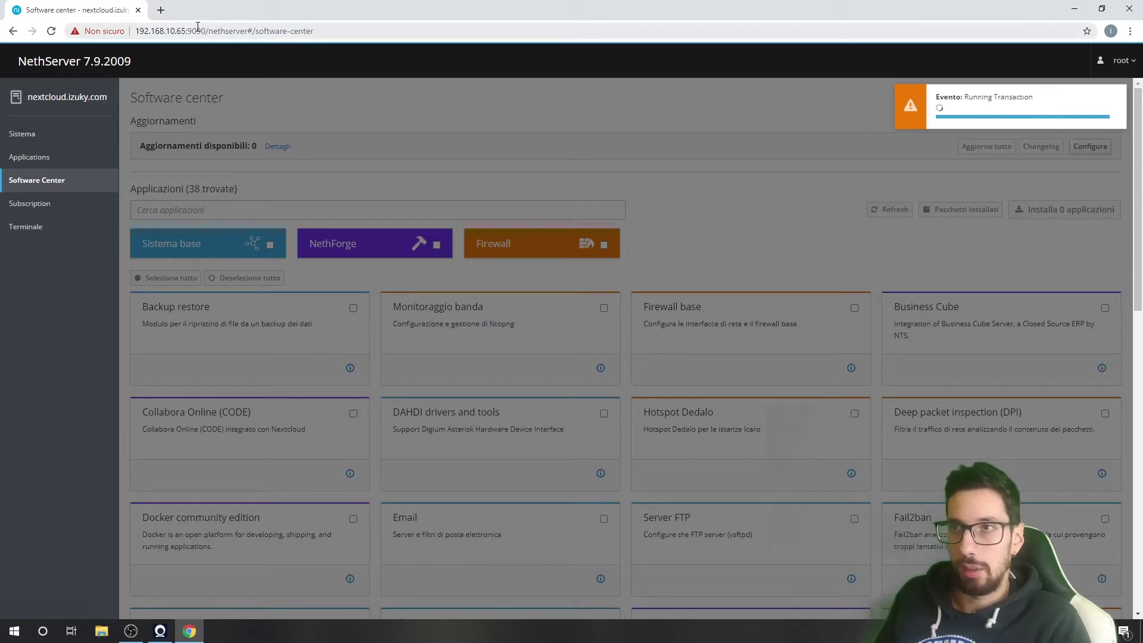
drag(199, 30, 239, 33)
click(237, 31)
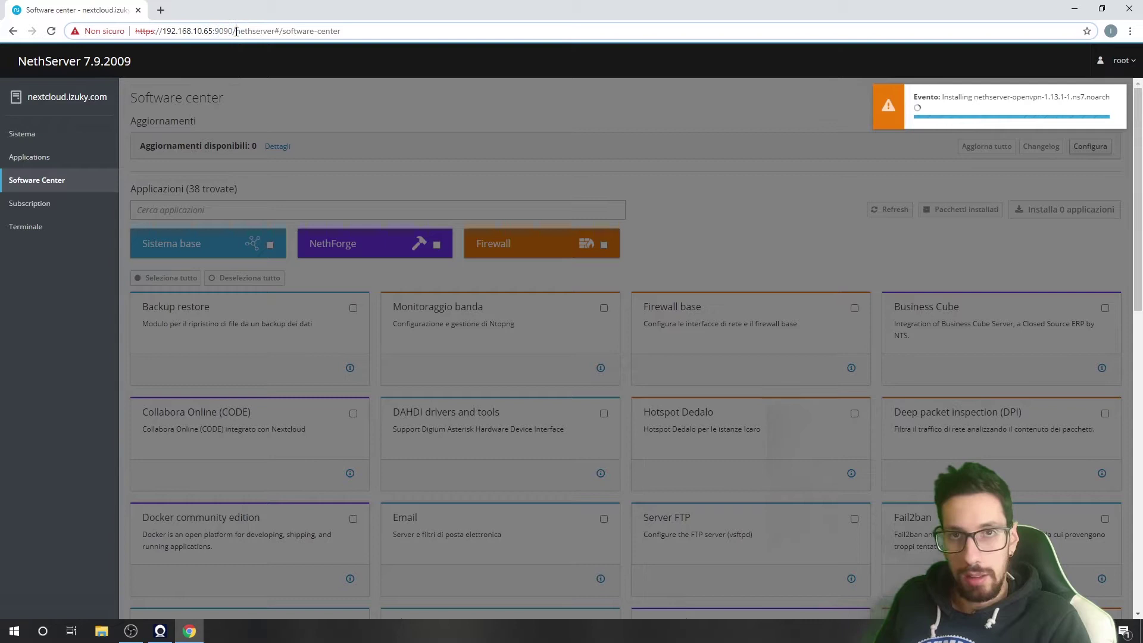
click(505, 183)
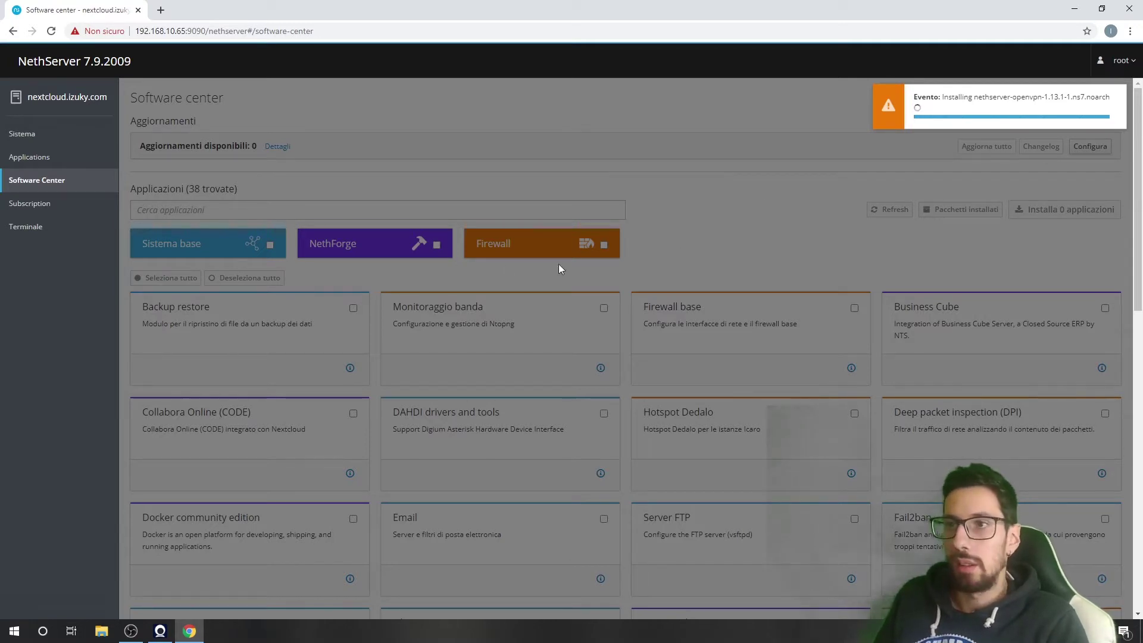
scroll(374, 292, down, 8)
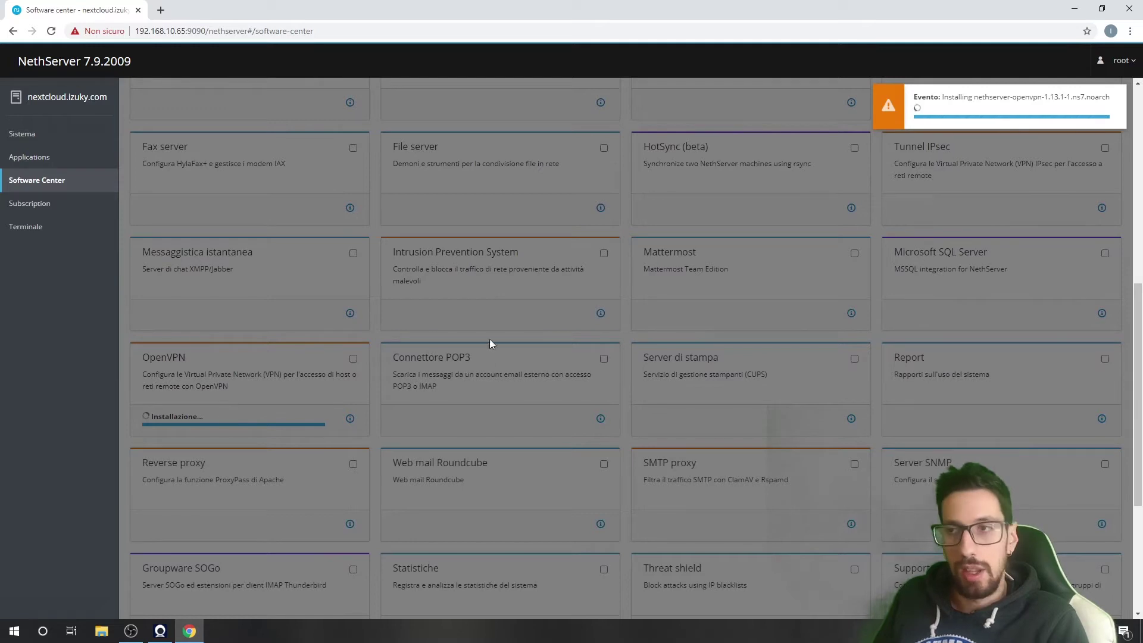
scroll(350, 394, up, 10)
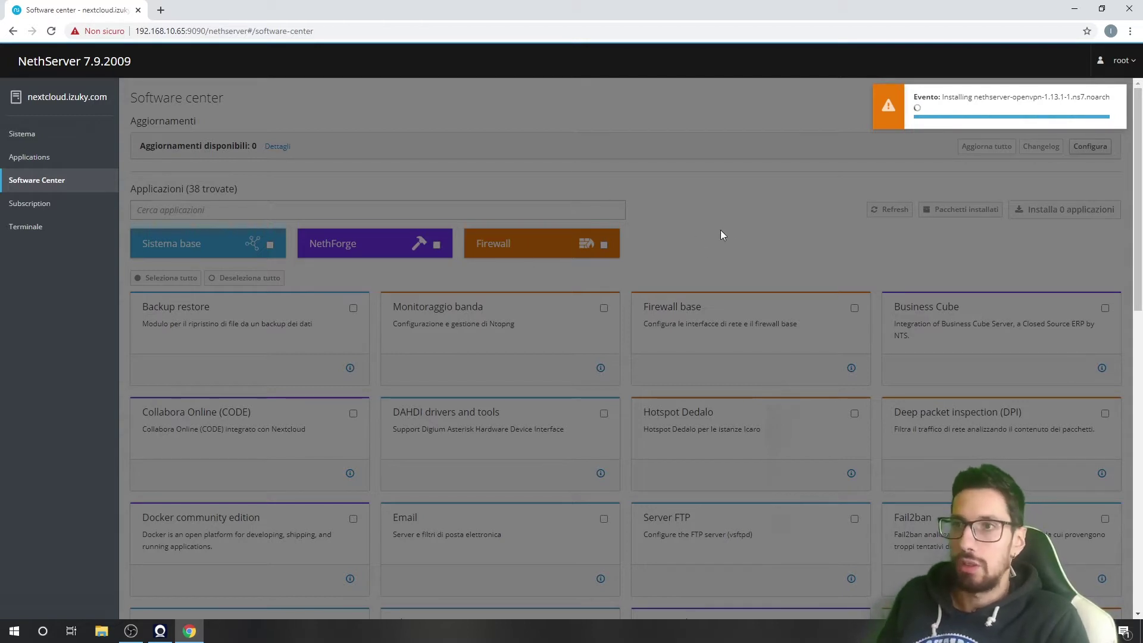
Step: Open the settings of the VPN module from the installed applications
click(82, 139)
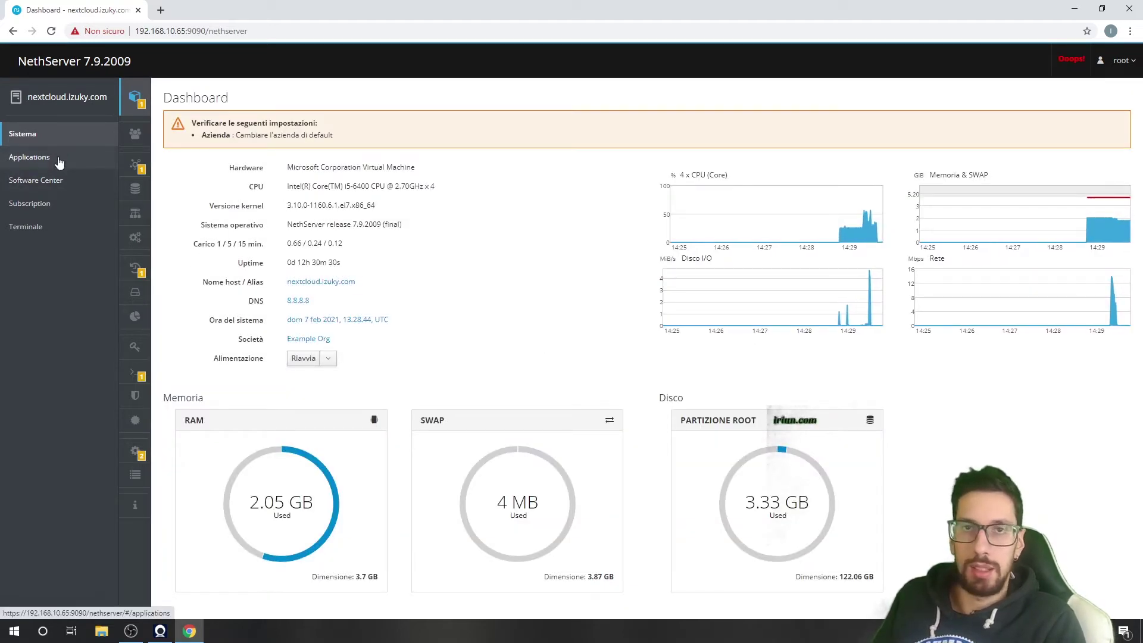
click(59, 162)
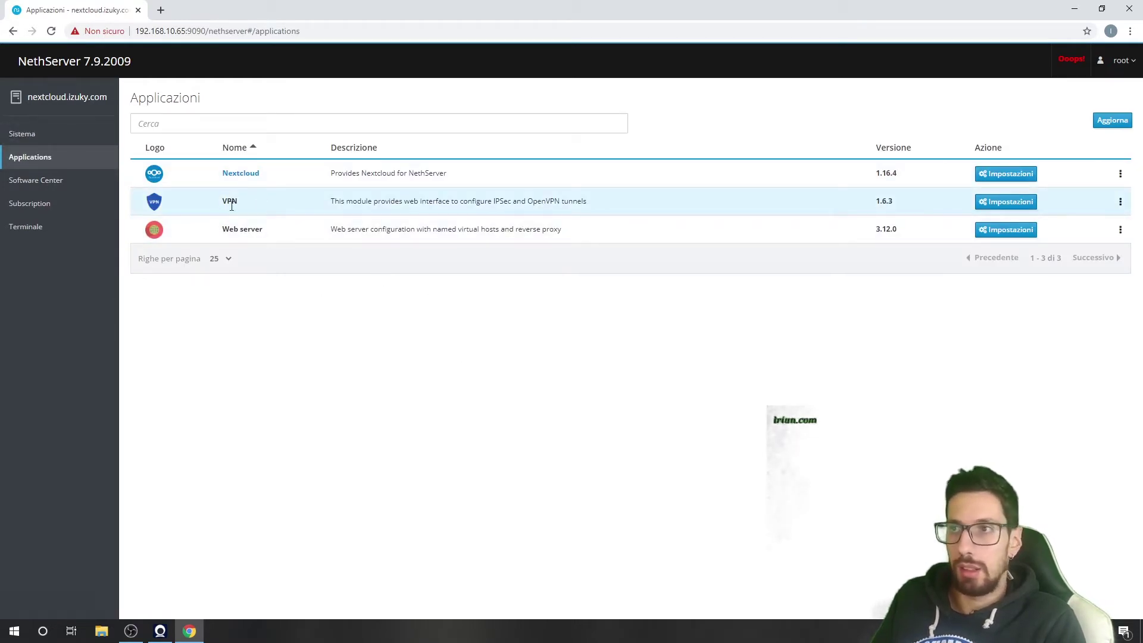
drag(223, 202, 617, 200)
click(616, 200)
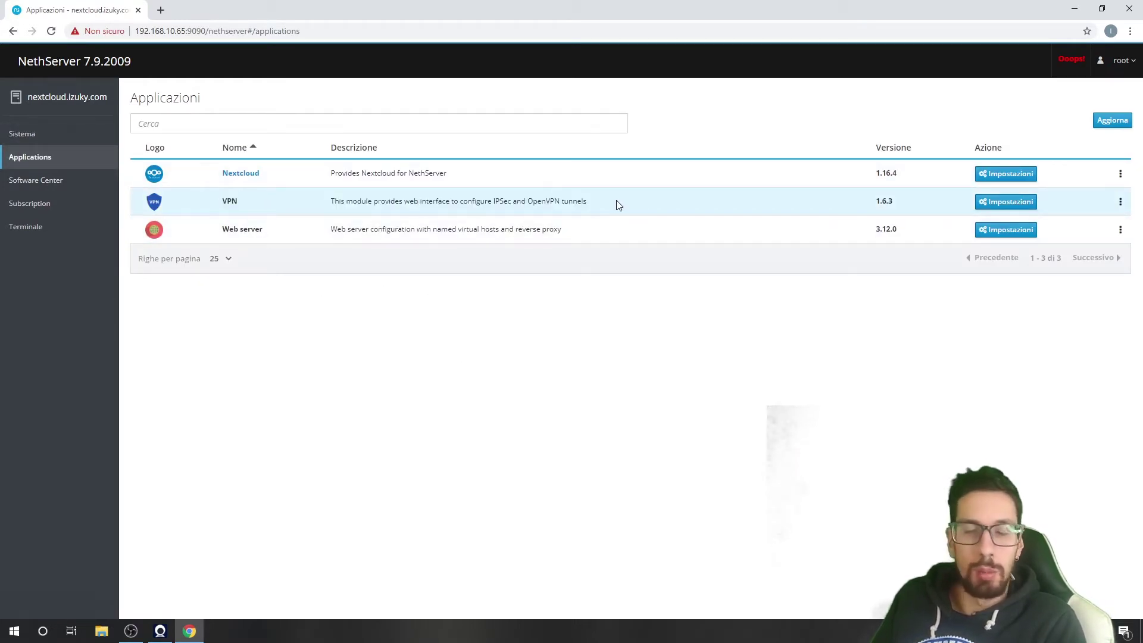
click(1022, 201)
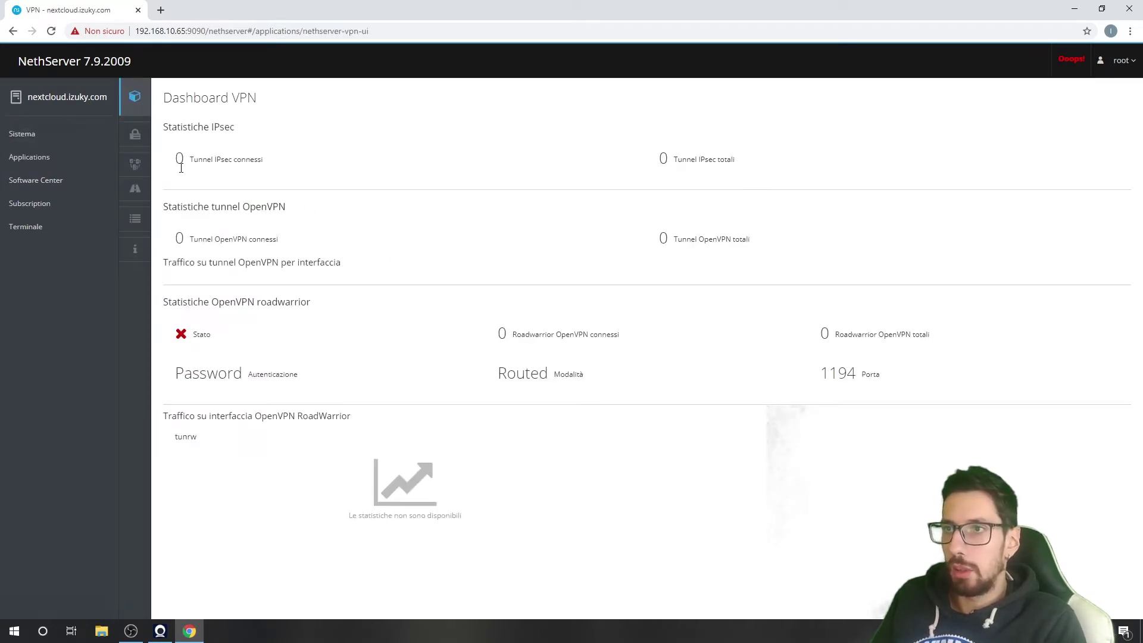
Step: Start enabling the OpenVPN RoadWarrior server and set its authentication to Certificato
mouse_move(135, 137)
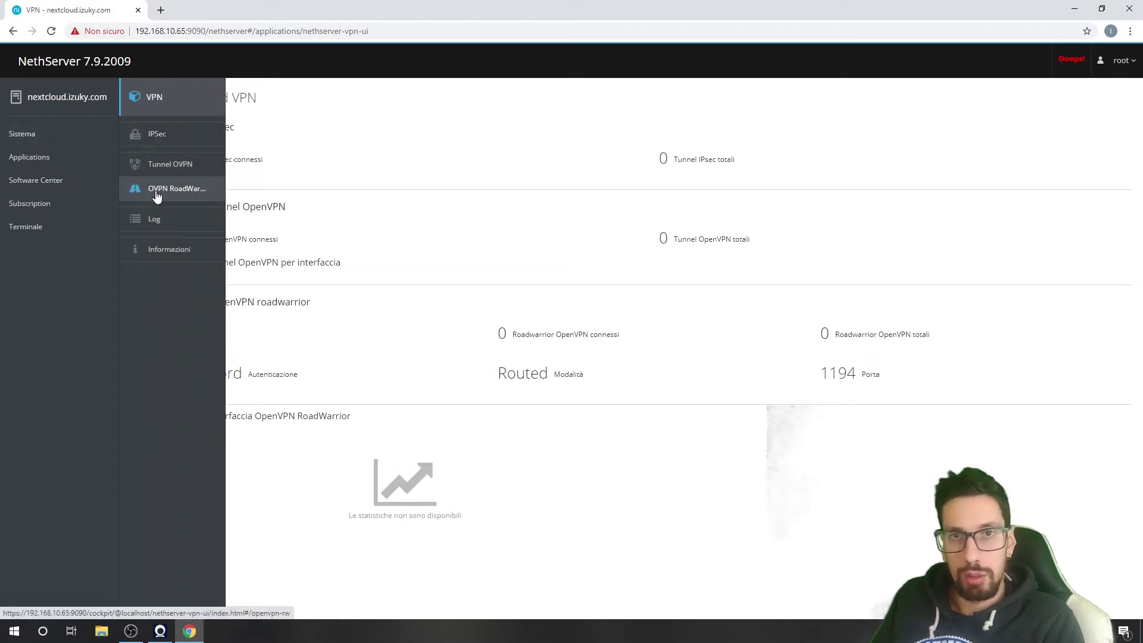
click(156, 192)
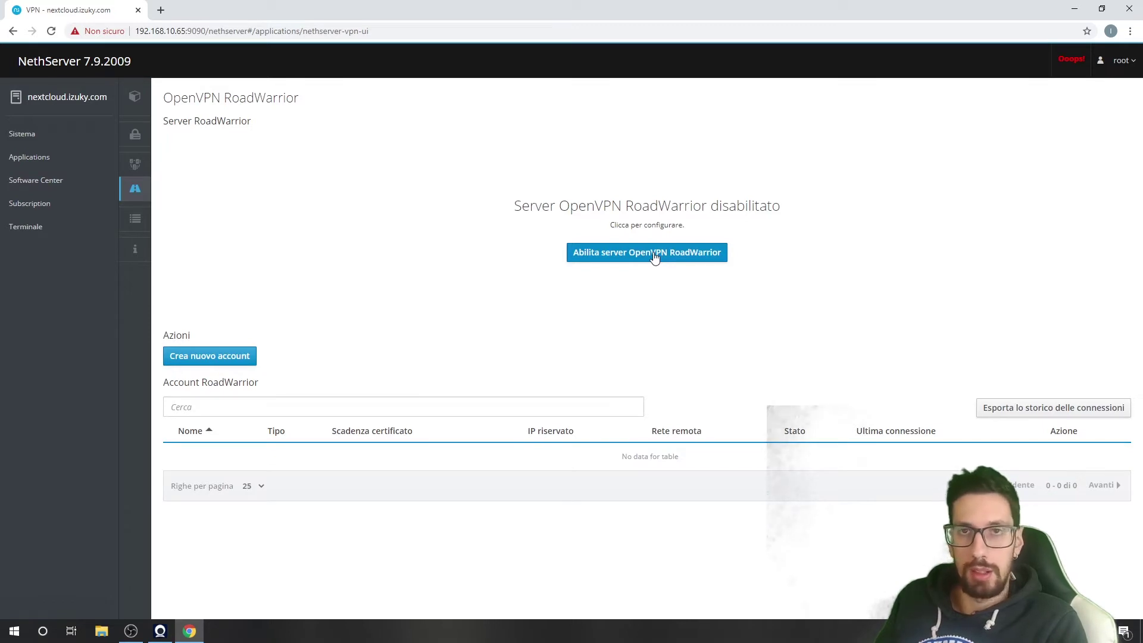
click(654, 258)
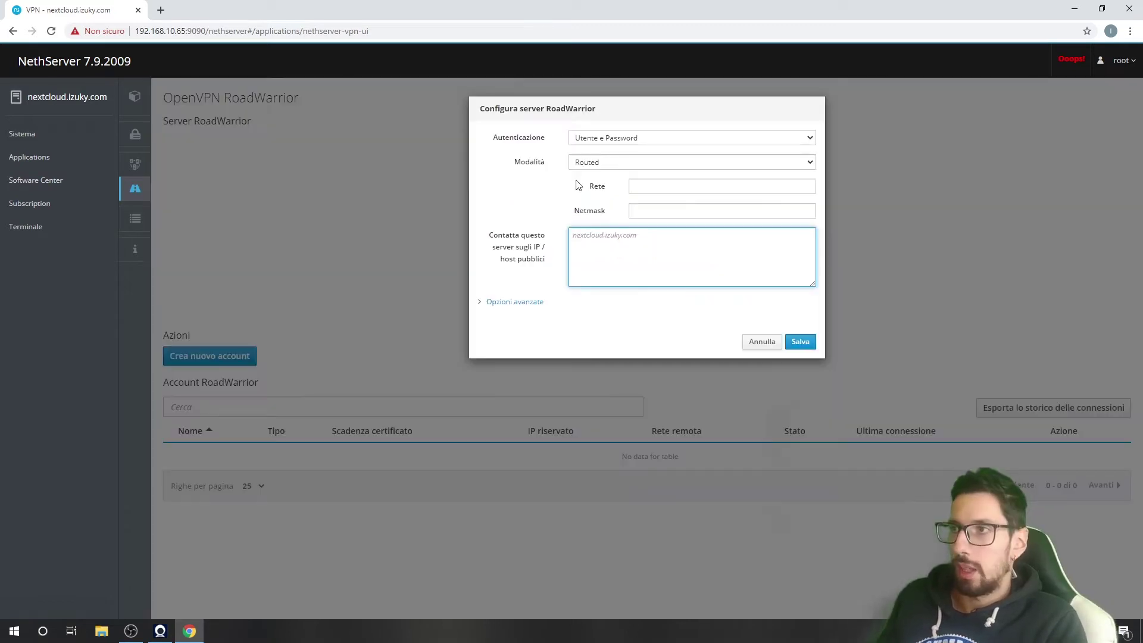
click(624, 143)
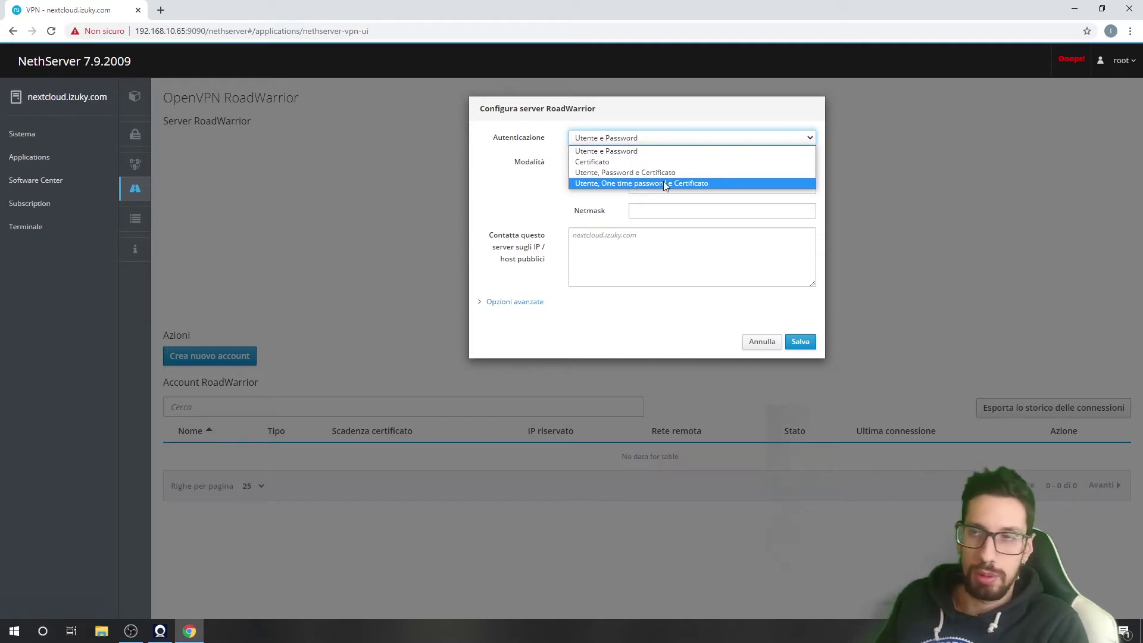
click(632, 167)
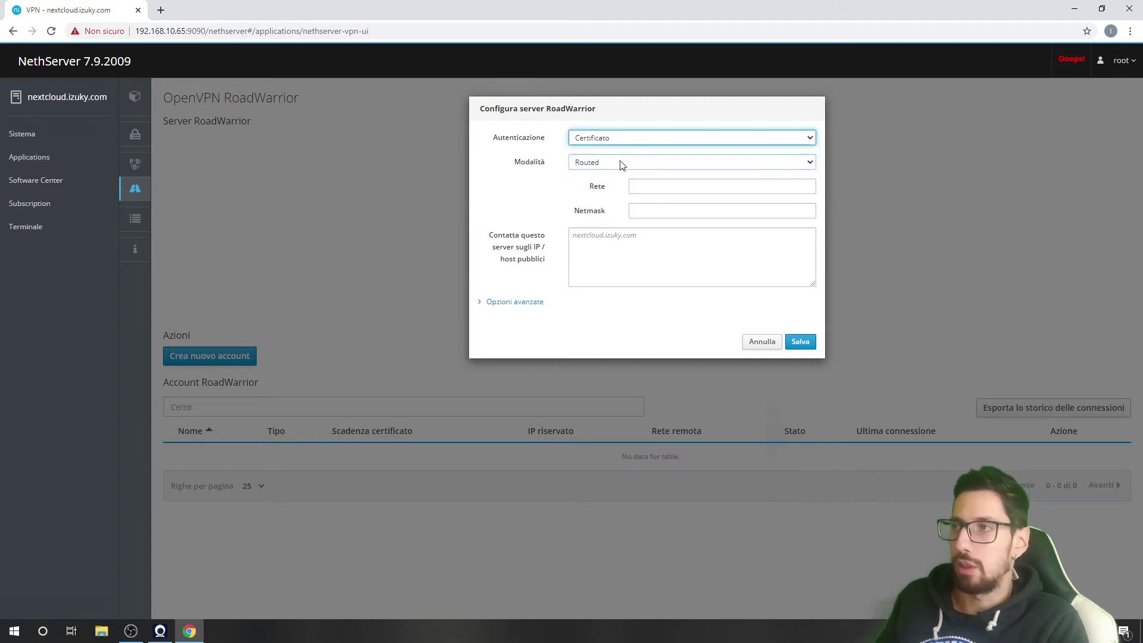
Step: Try Bridged mode, examine its bridge and IP range fields, and return the mode to Routed
click(620, 161)
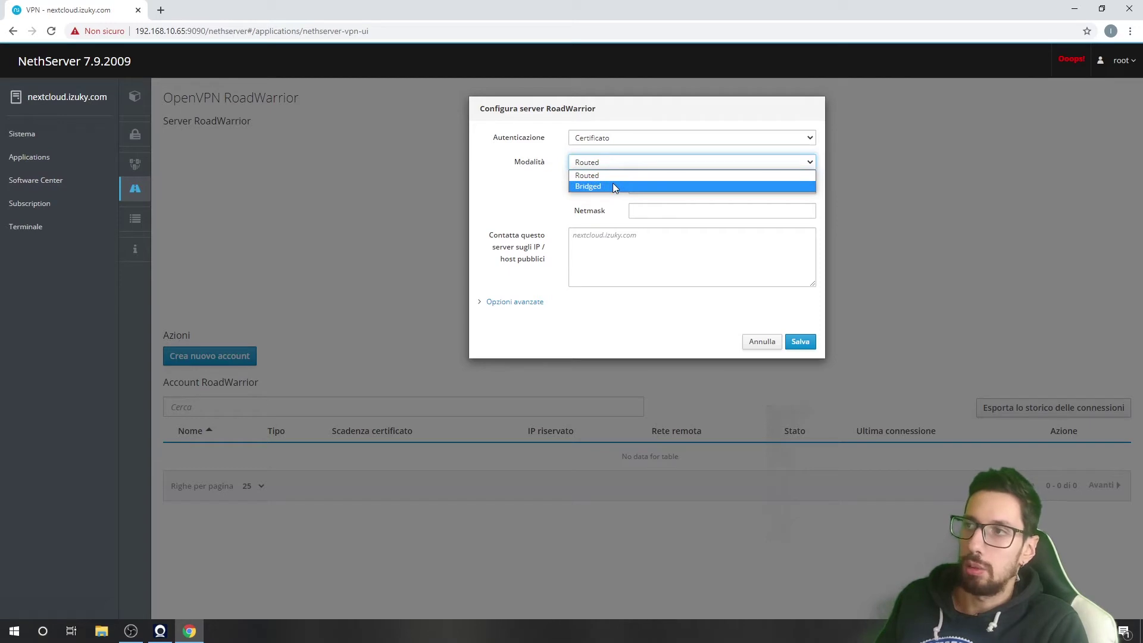
key(Escape)
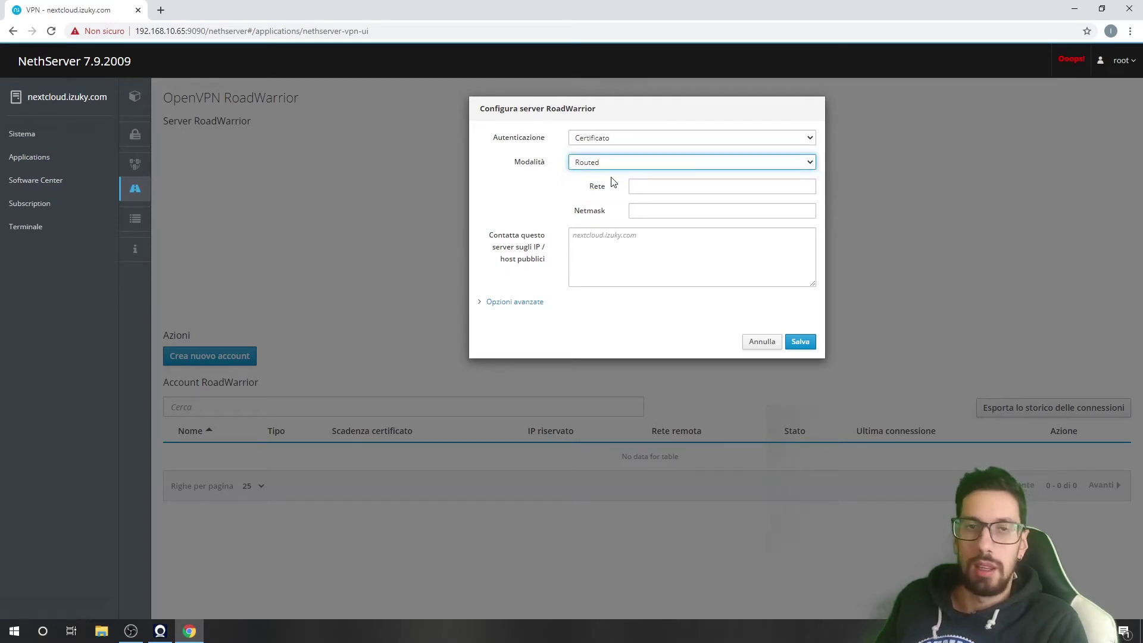
click(676, 187)
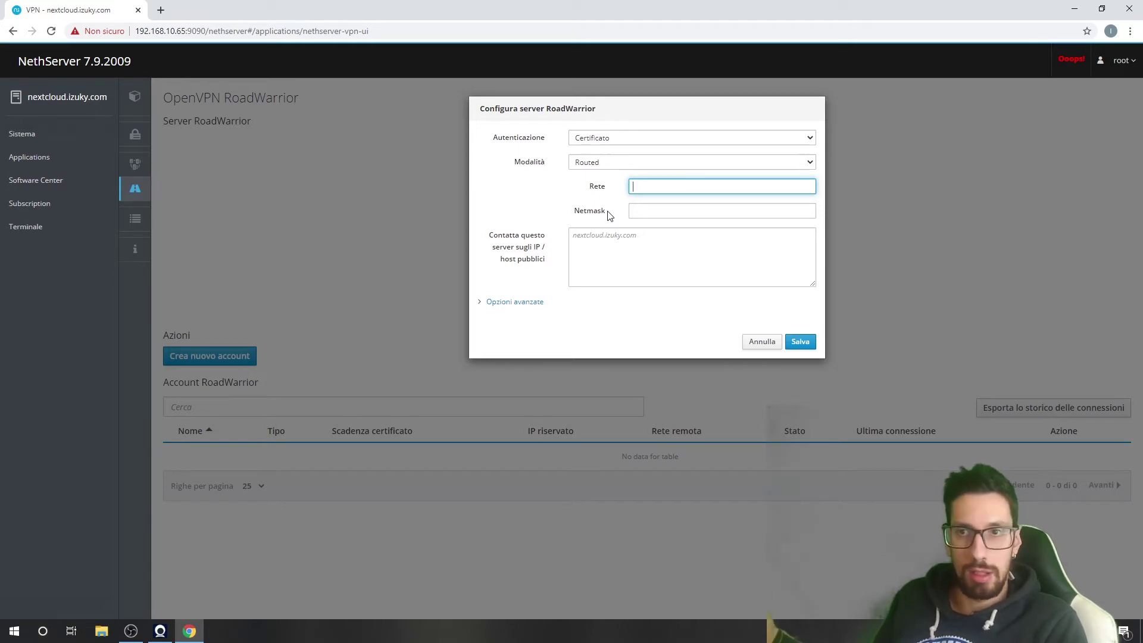
click(637, 161)
click(633, 185)
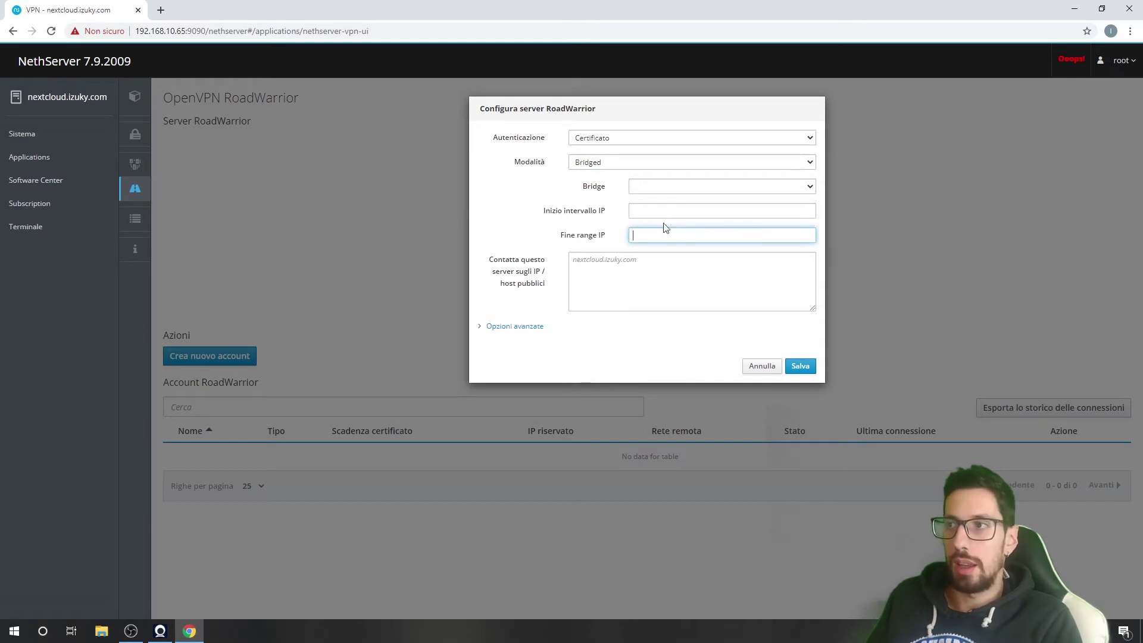
click(662, 241)
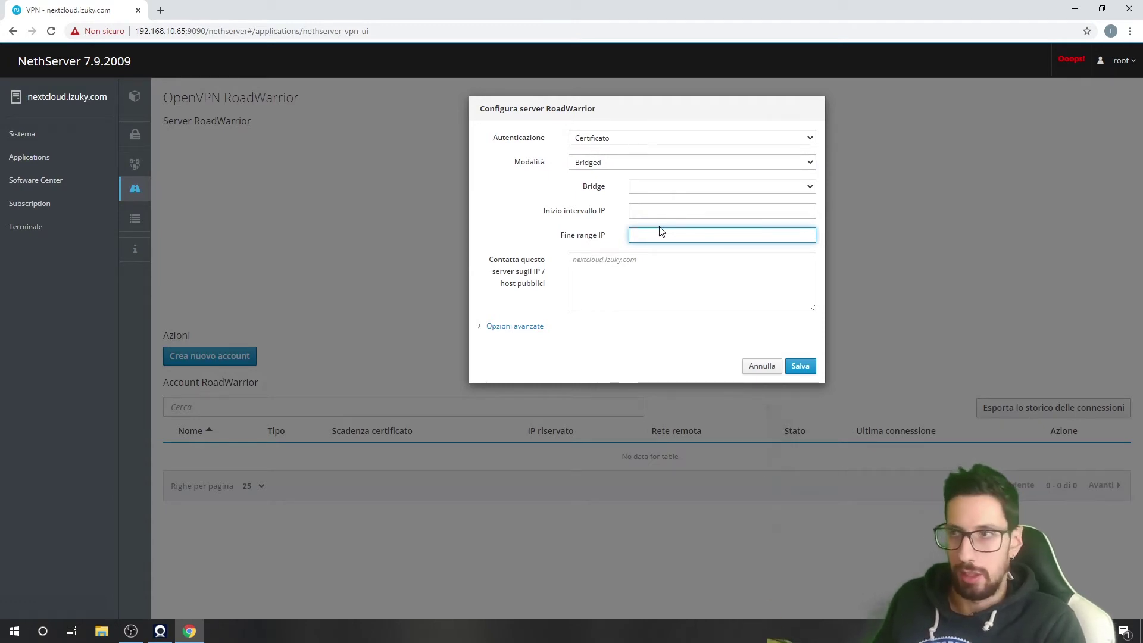
click(652, 189)
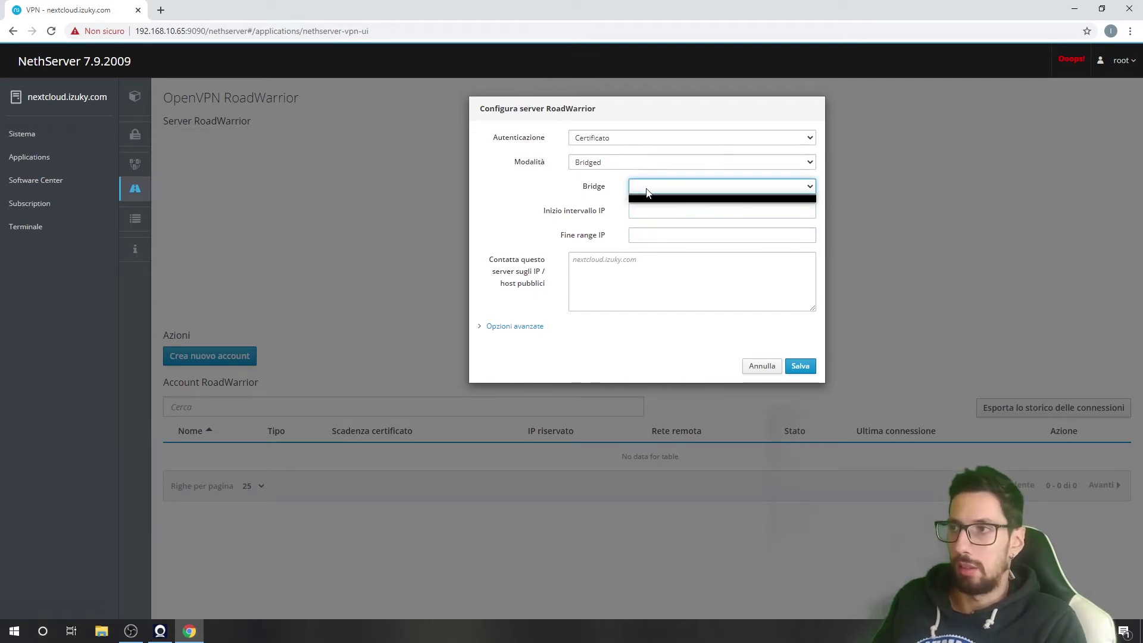
click(650, 186)
click(626, 161)
click(620, 175)
Step: Set the RoadWarrior server's network to 10.1.1.0 and its netmask to 255.255.255.0
click(674, 189)
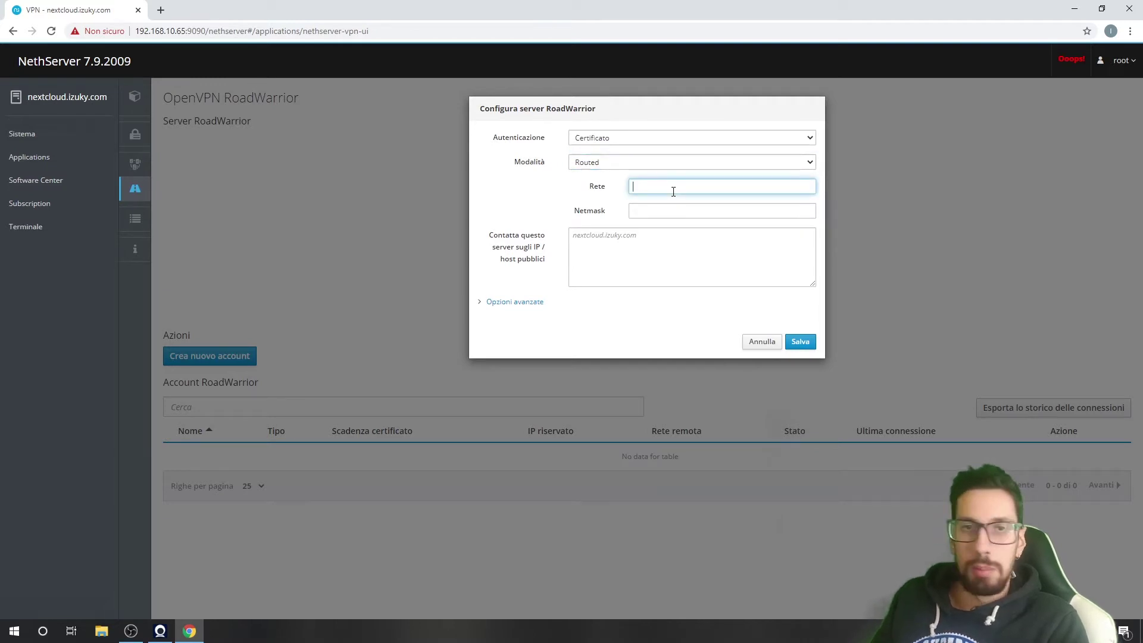
text(10.1.1.0)
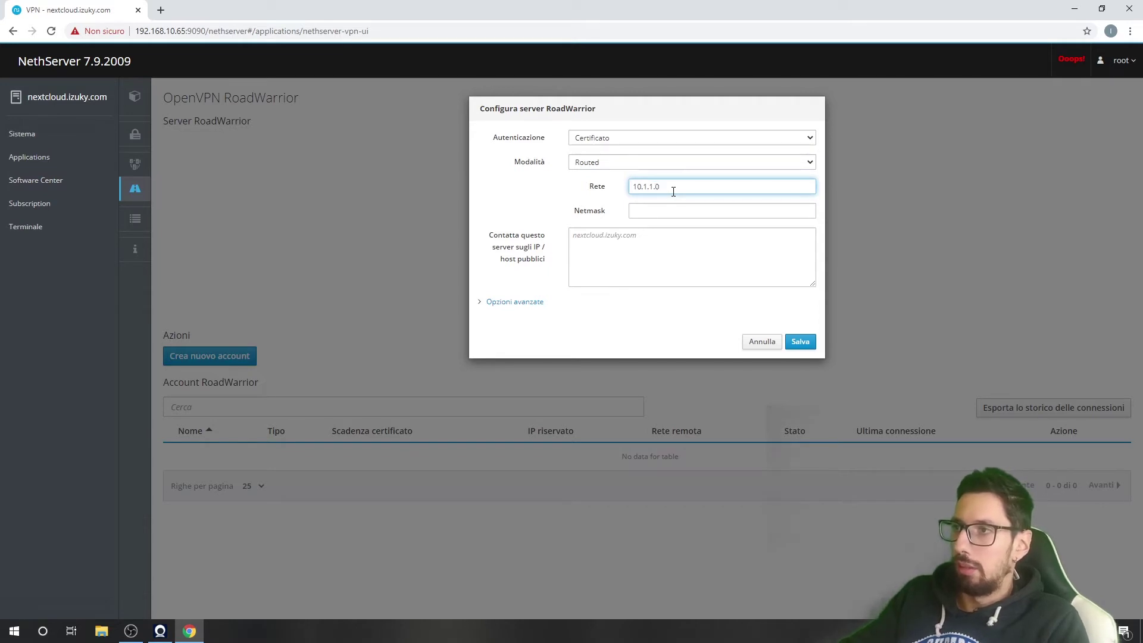
key(Tab)
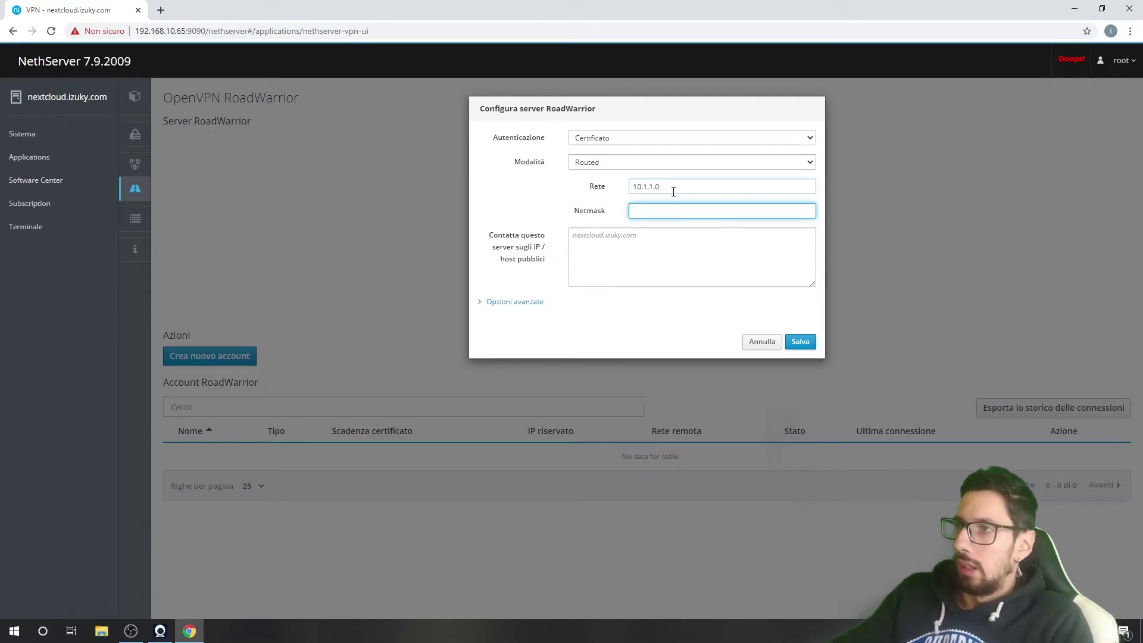
text(255.255.255.0)
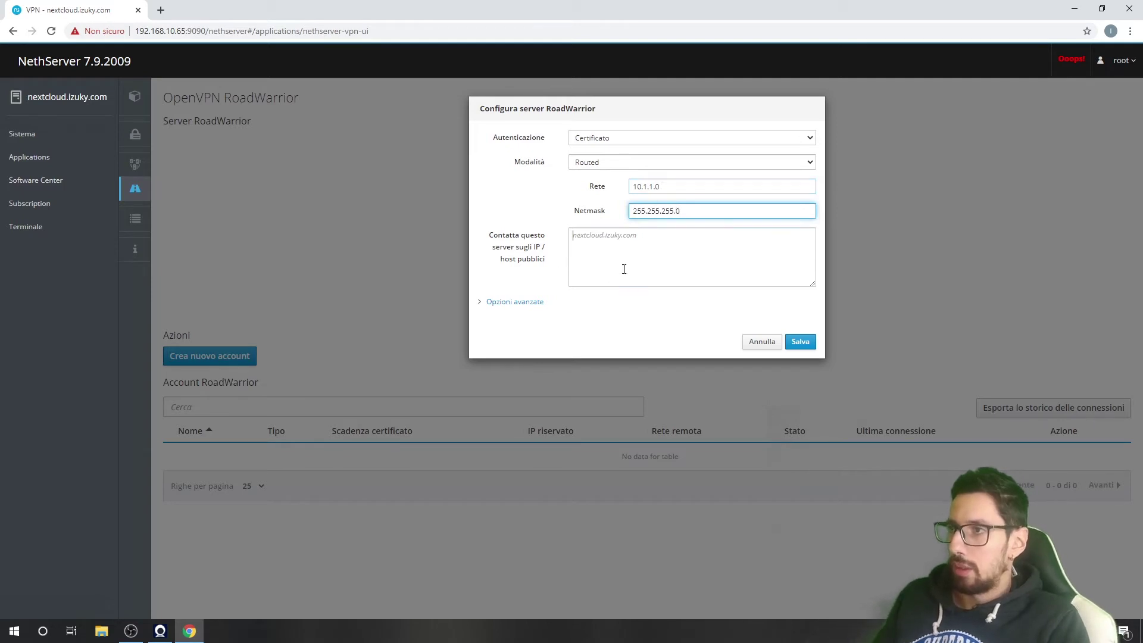
Step: Expand the RoadWarrior server's advanced options and examine the protocol choices and the port setting
click(672, 241)
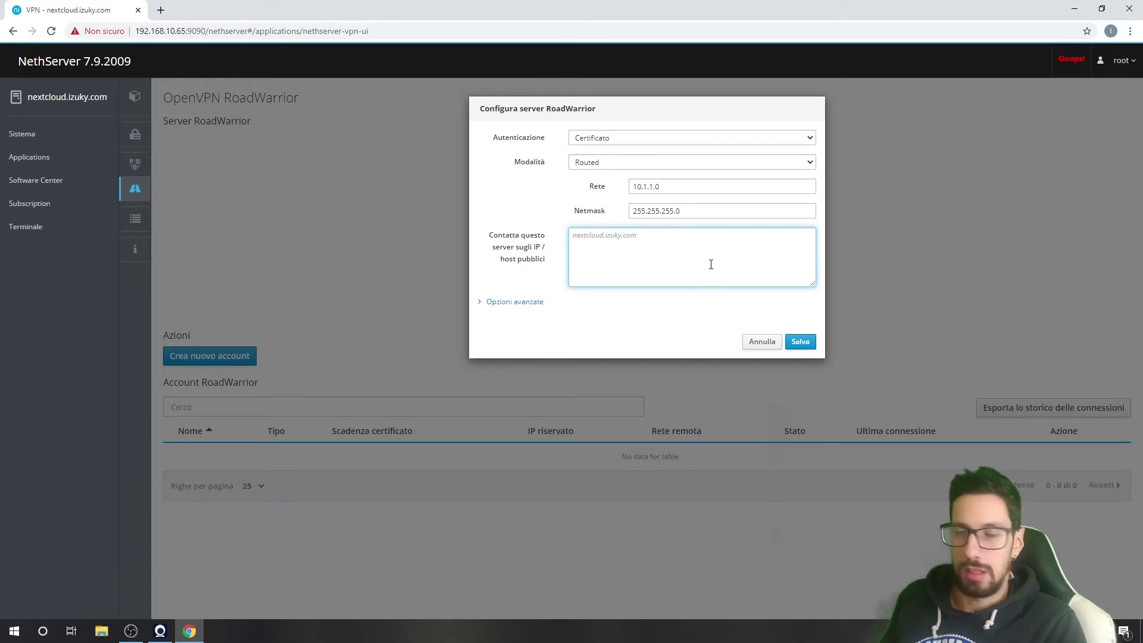
click(524, 302)
scroll(590, 324, down, 2)
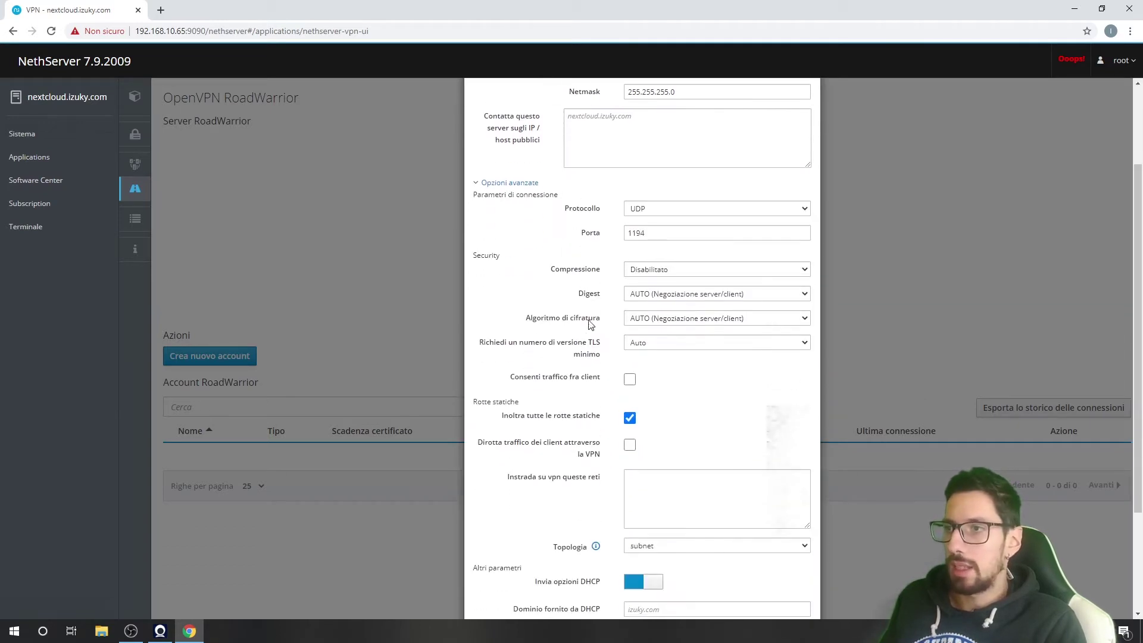
click(664, 210)
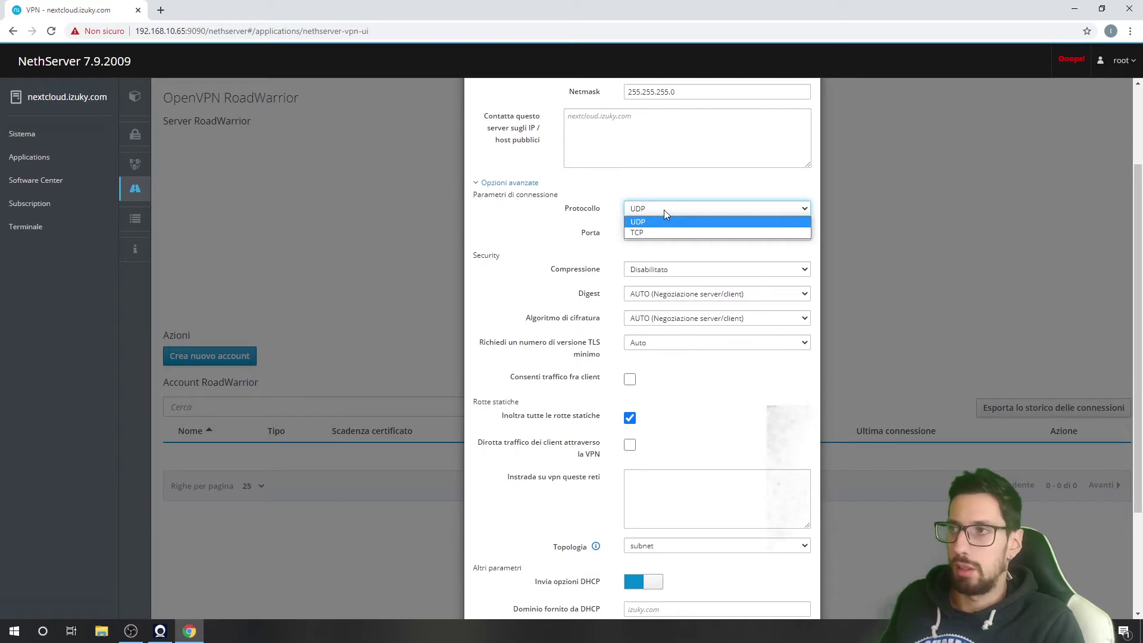
click(663, 210)
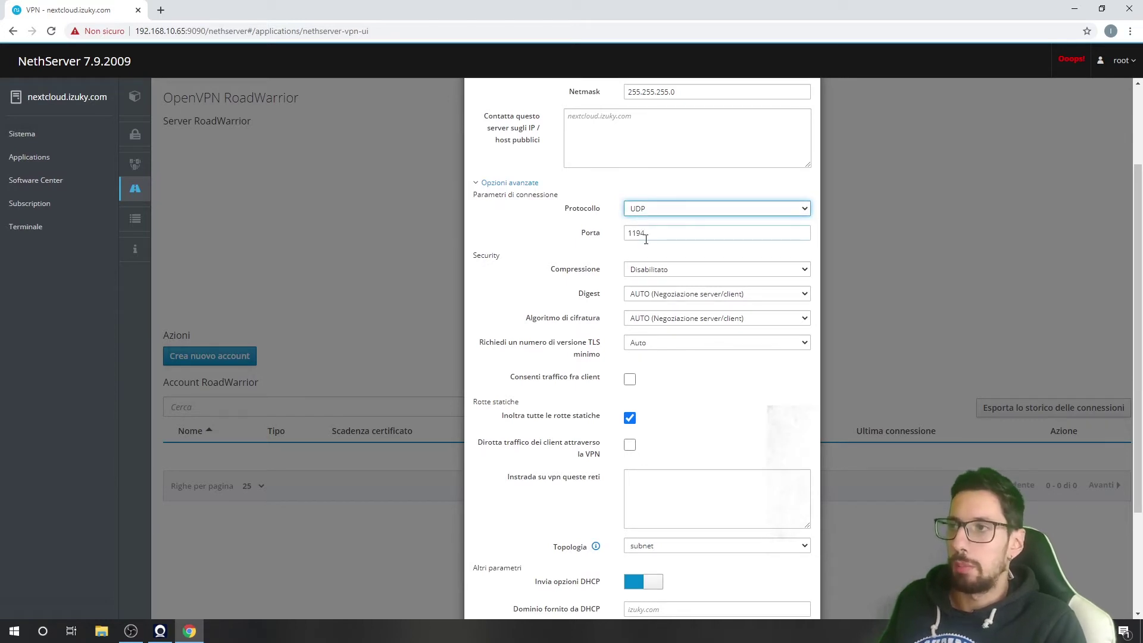
double_click(652, 231)
click(652, 231)
Step: Examine the available compression, digest and minimum TLS version options in the server's security settings
click(662, 269)
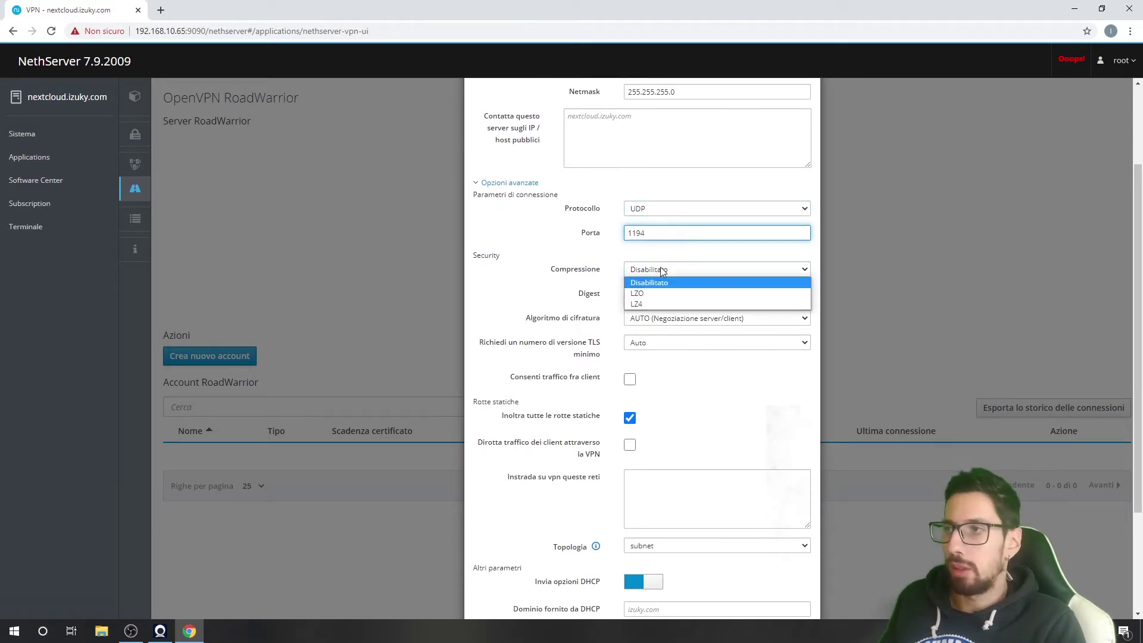
click(663, 278)
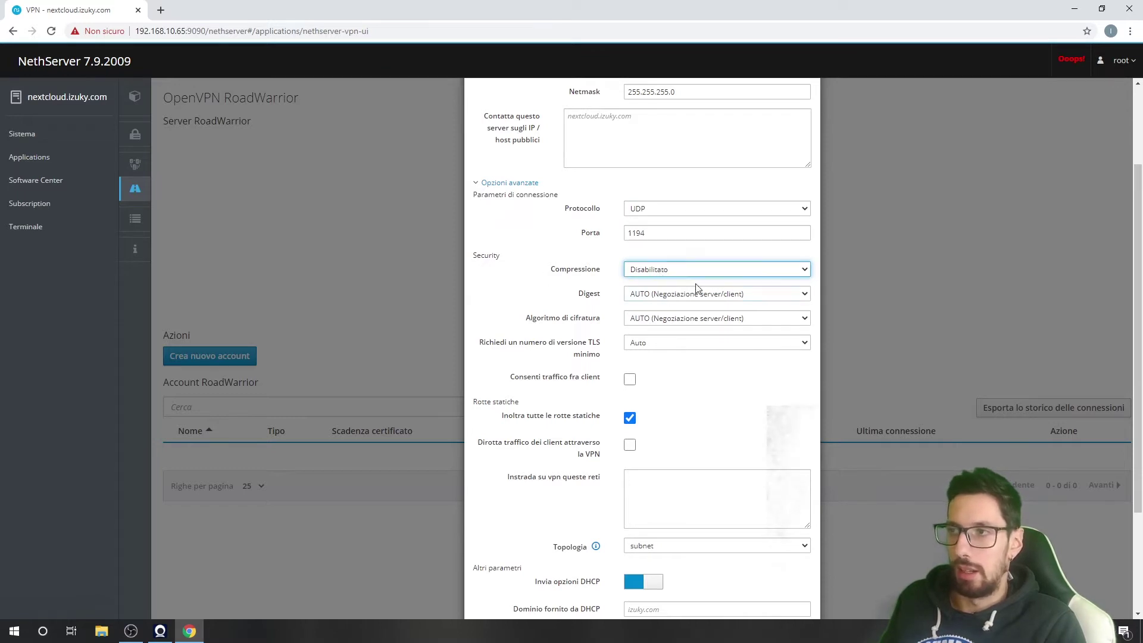
click(649, 296)
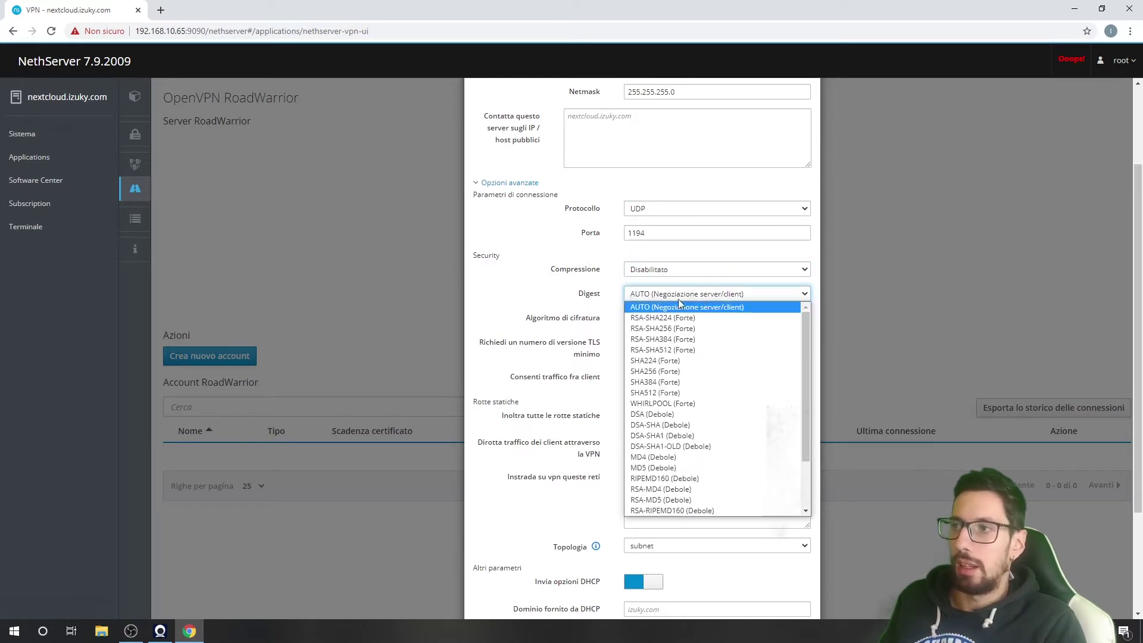
click(741, 307)
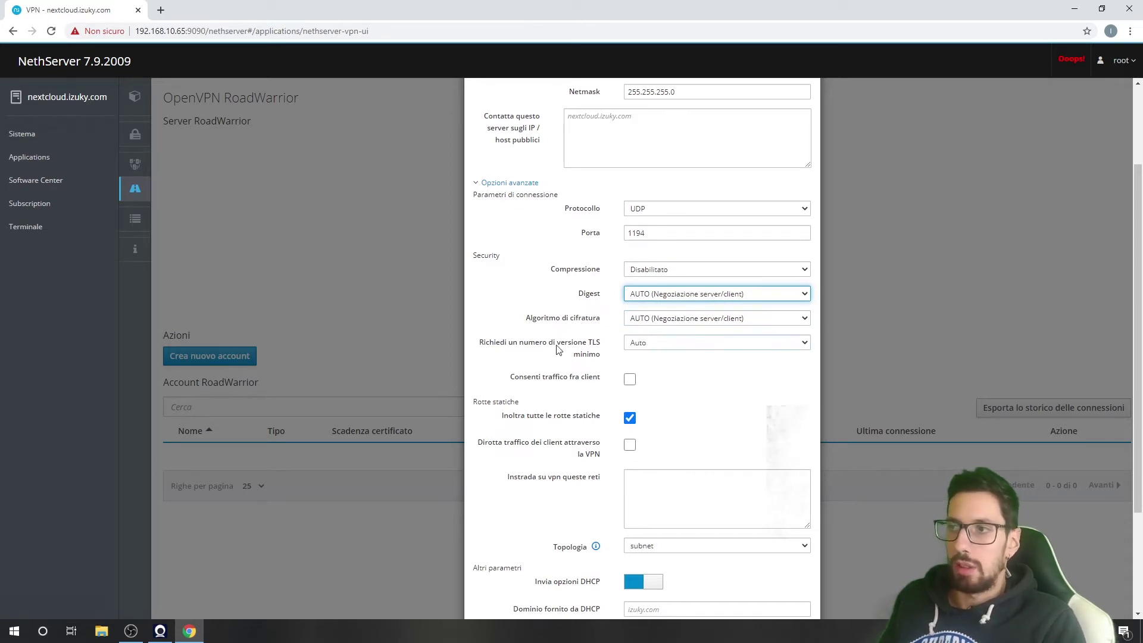
click(681, 344)
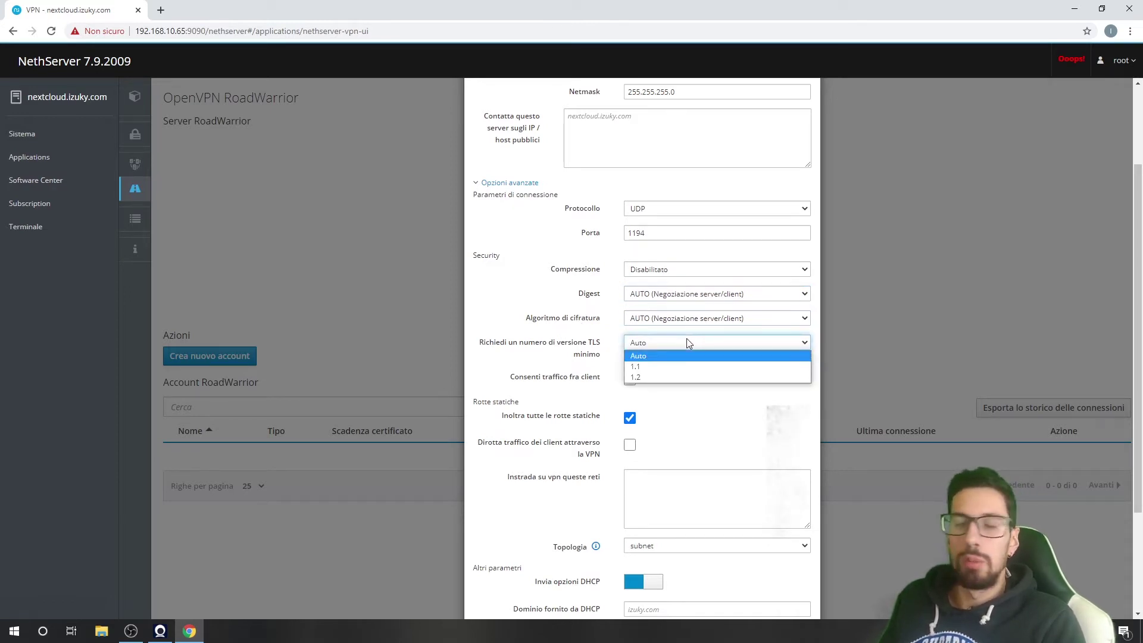
click(687, 339)
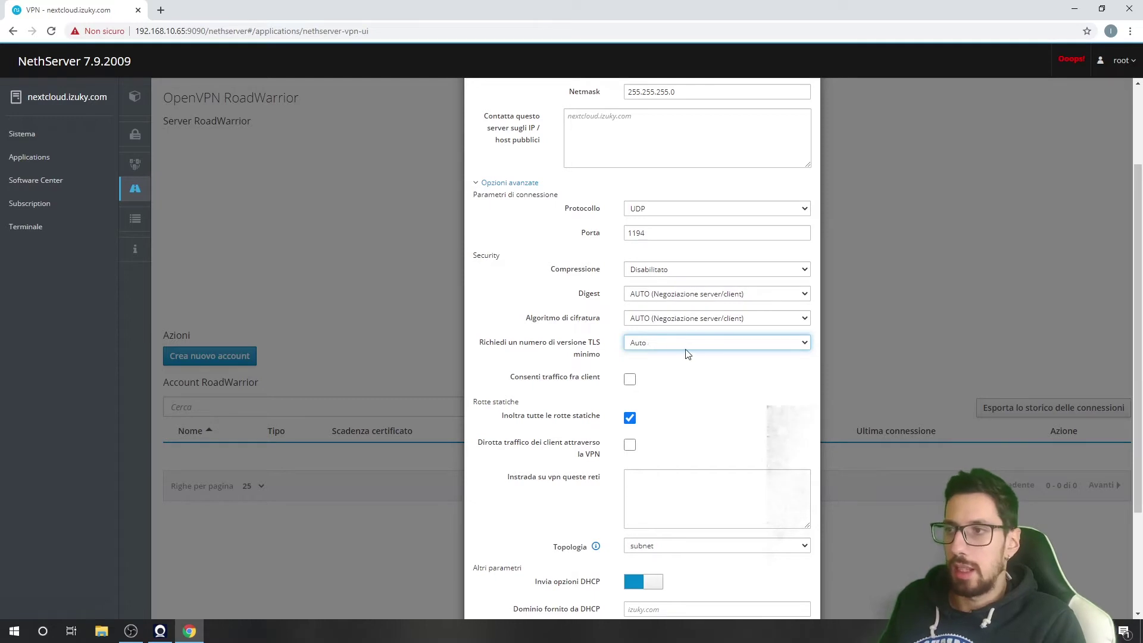
Step: Review the static route, topology and DHCP options, and try to save the RoadWarrior server configuration
scroll(655, 392, down, 3)
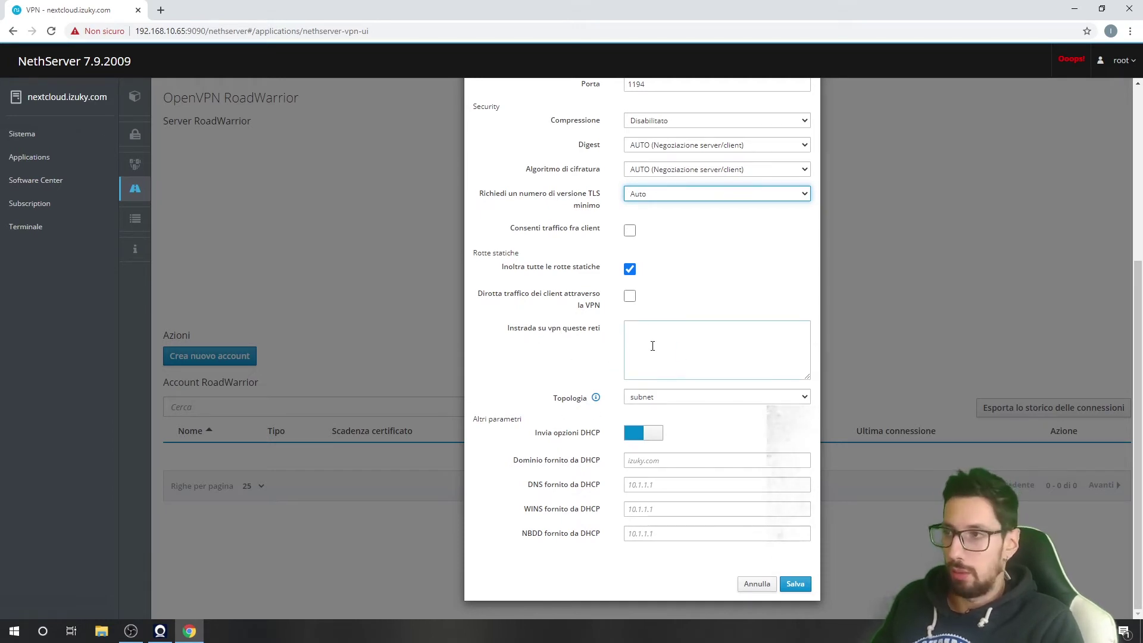
click(682, 397)
click(609, 411)
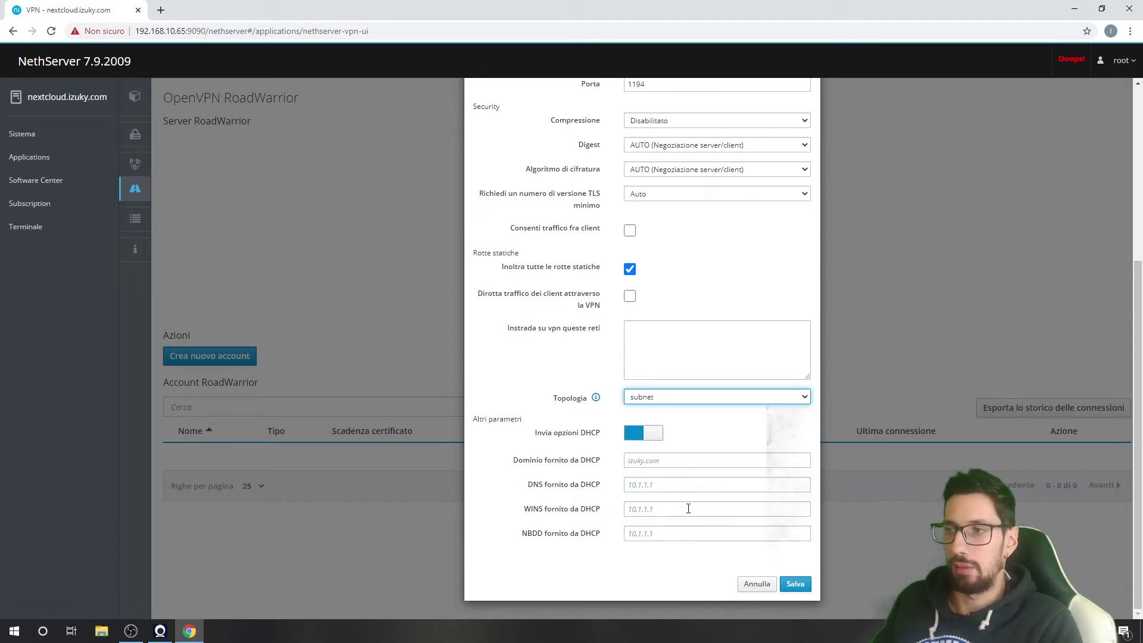
scroll(705, 286, up, 5)
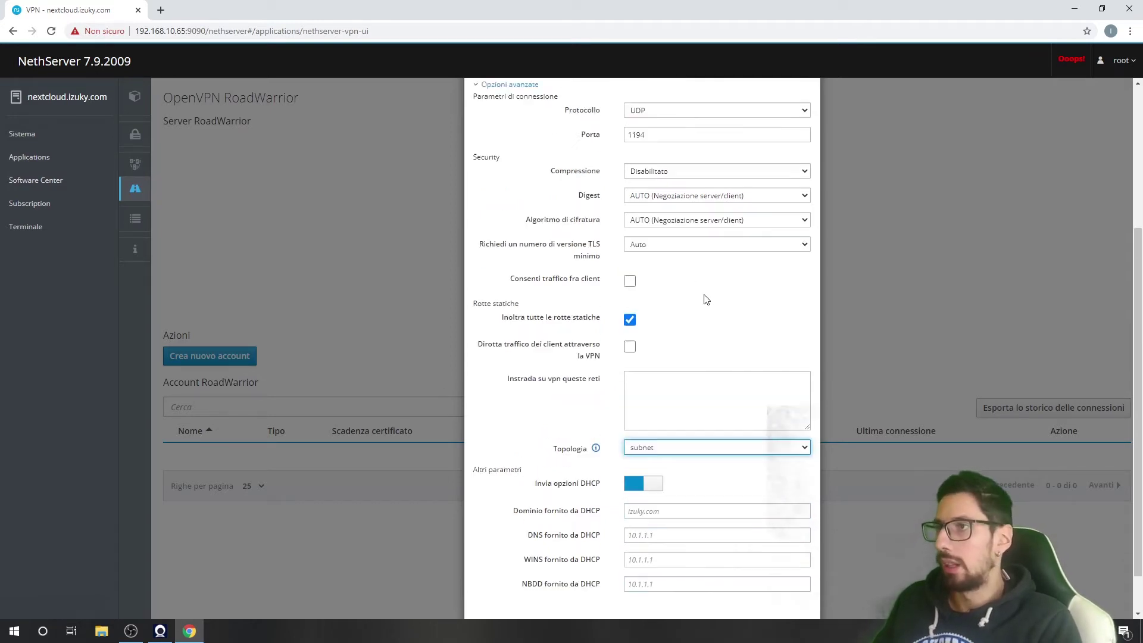
scroll(757, 285, down, 5)
click(795, 583)
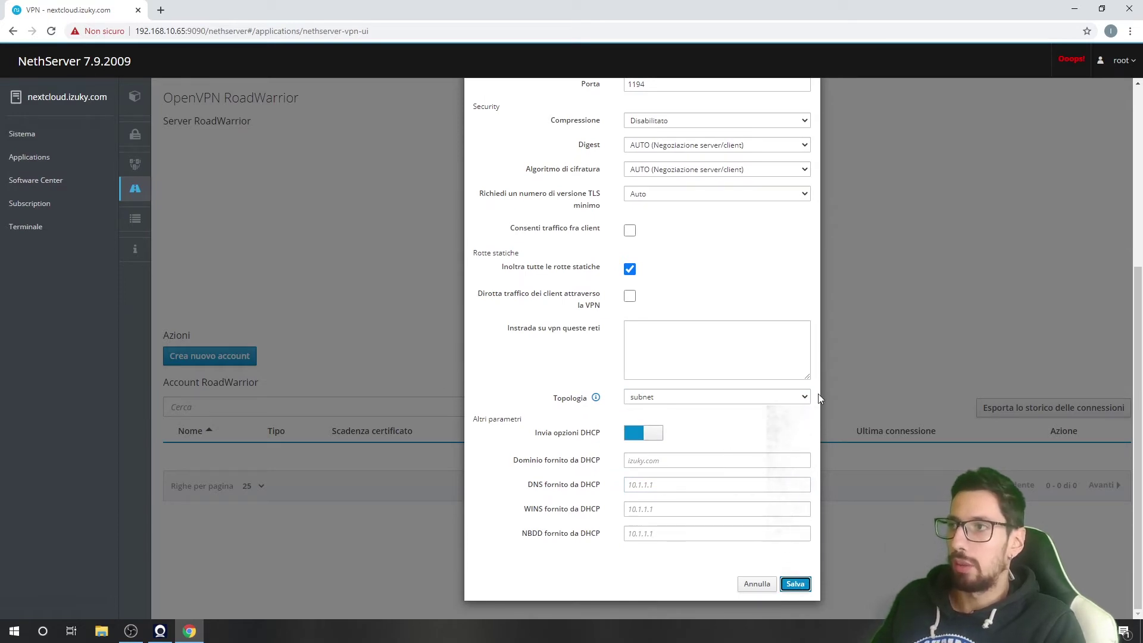
Step: Enter 212.45.2.2 as the public IP for contacting the RoadWarrior server and save the configuration
click(659, 262)
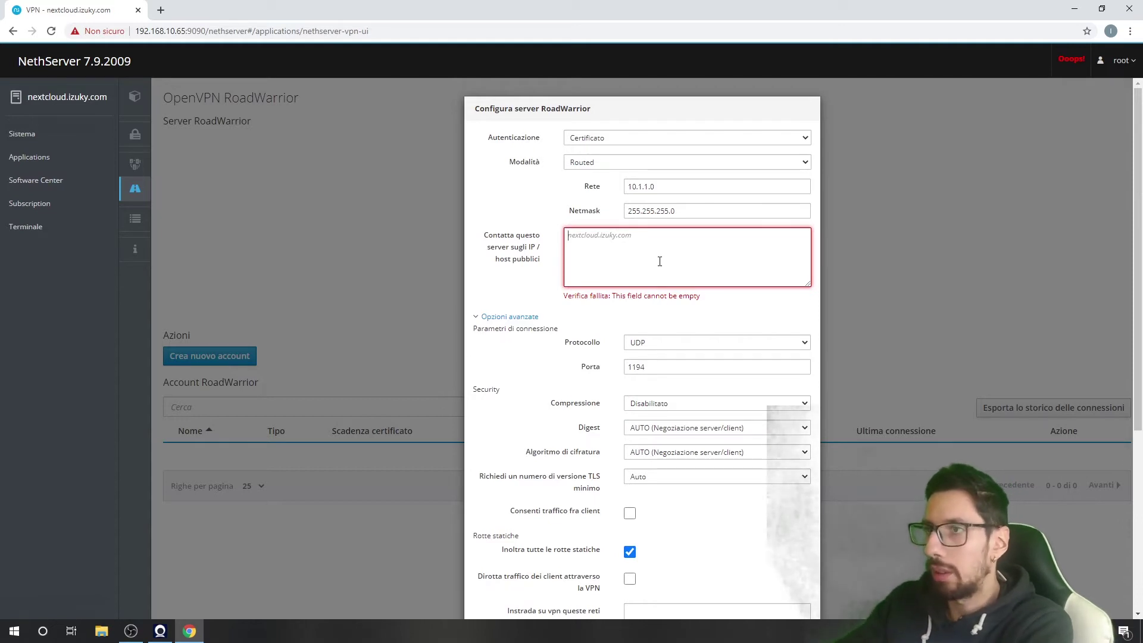
text(21)
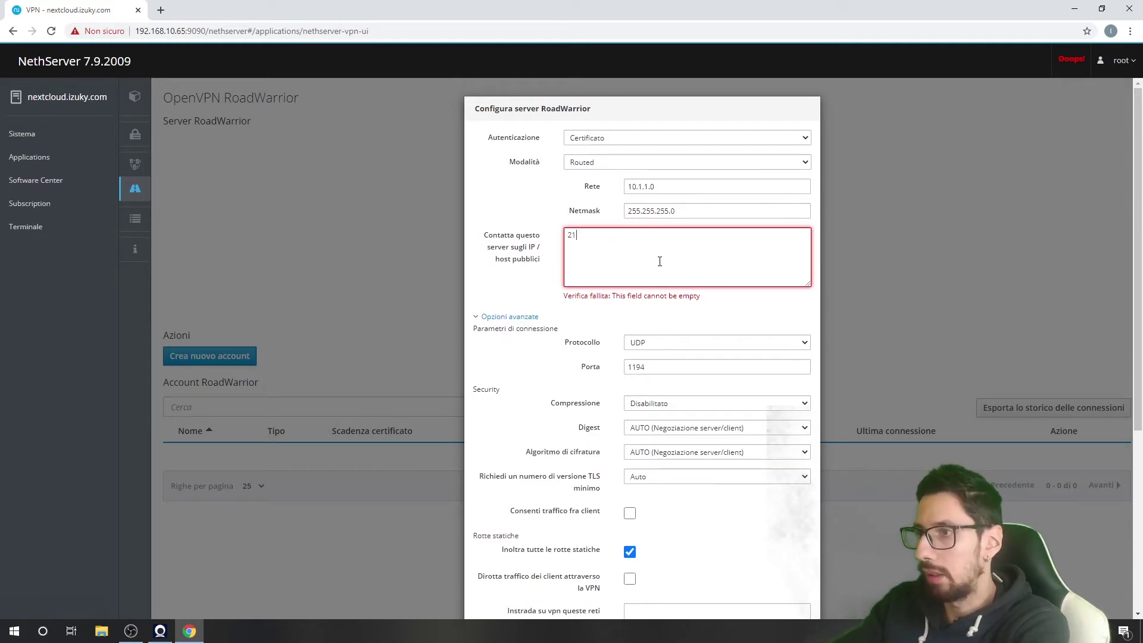
text(2.45.)
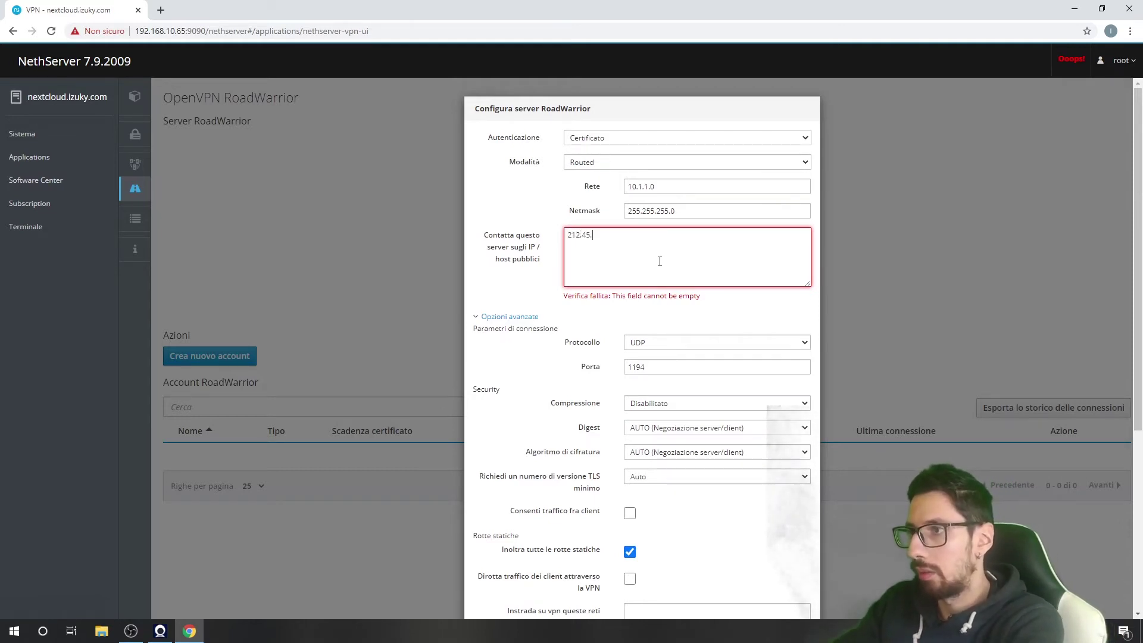
text(2.2)
scroll(659, 262, down, 5)
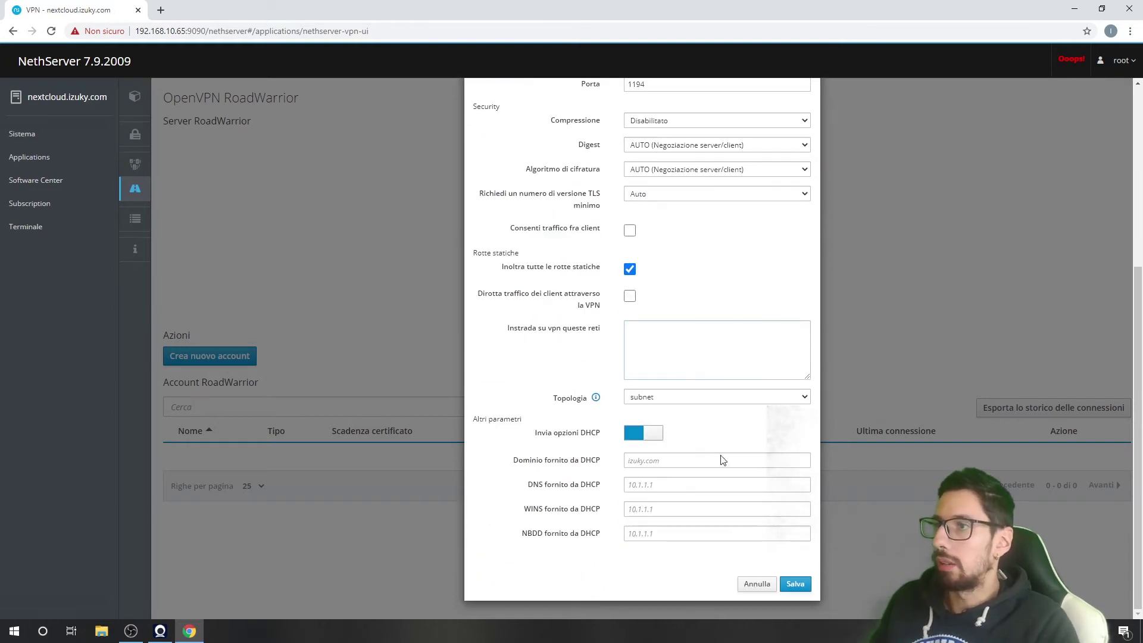
click(796, 582)
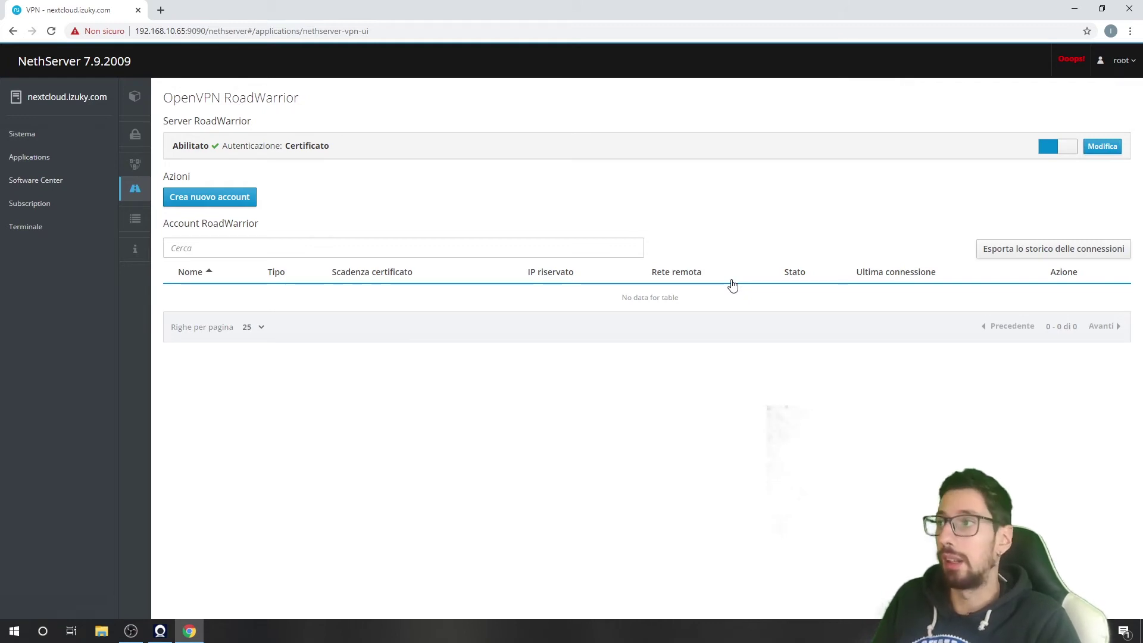
Step: Start a new RoadWarrior account in Solo VPN mode with the username izuky
click(211, 197)
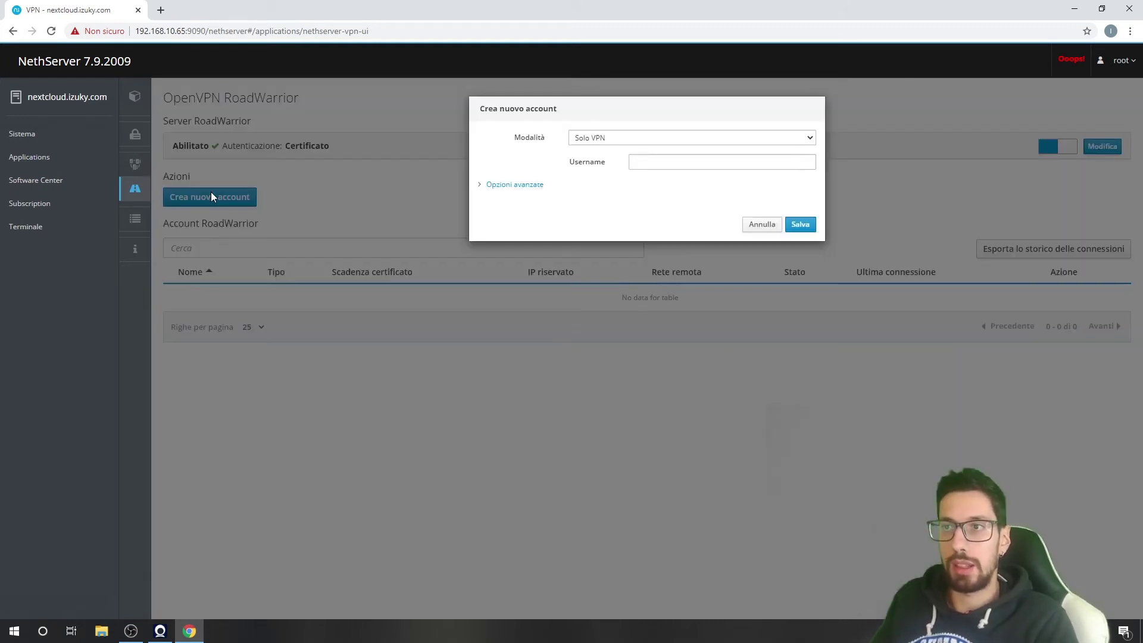
click(623, 137)
click(623, 138)
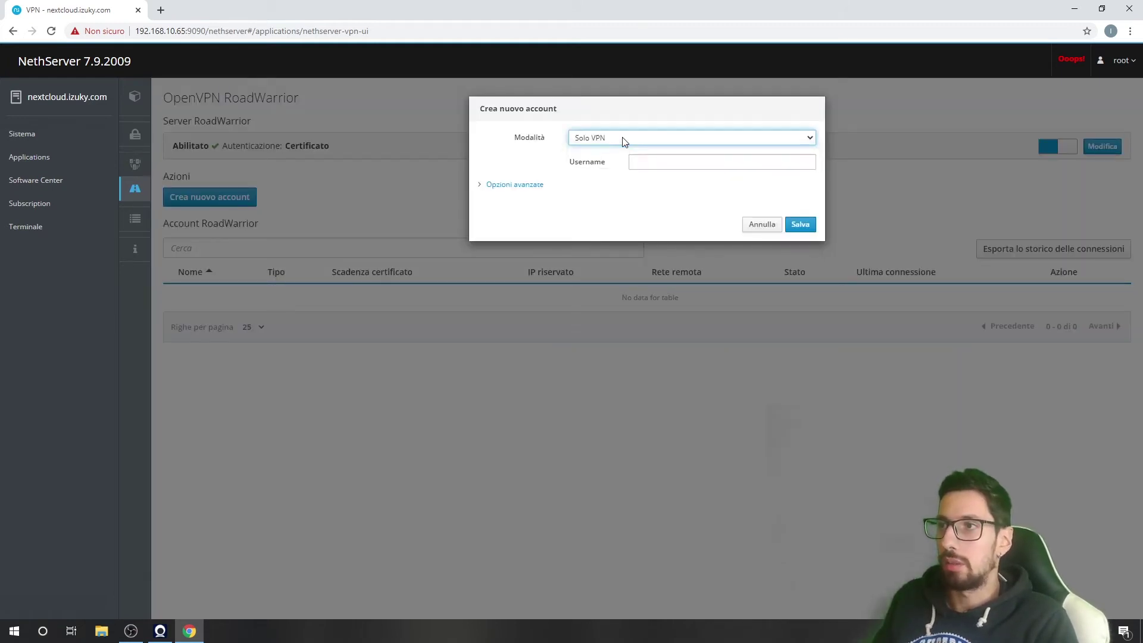
click(691, 165)
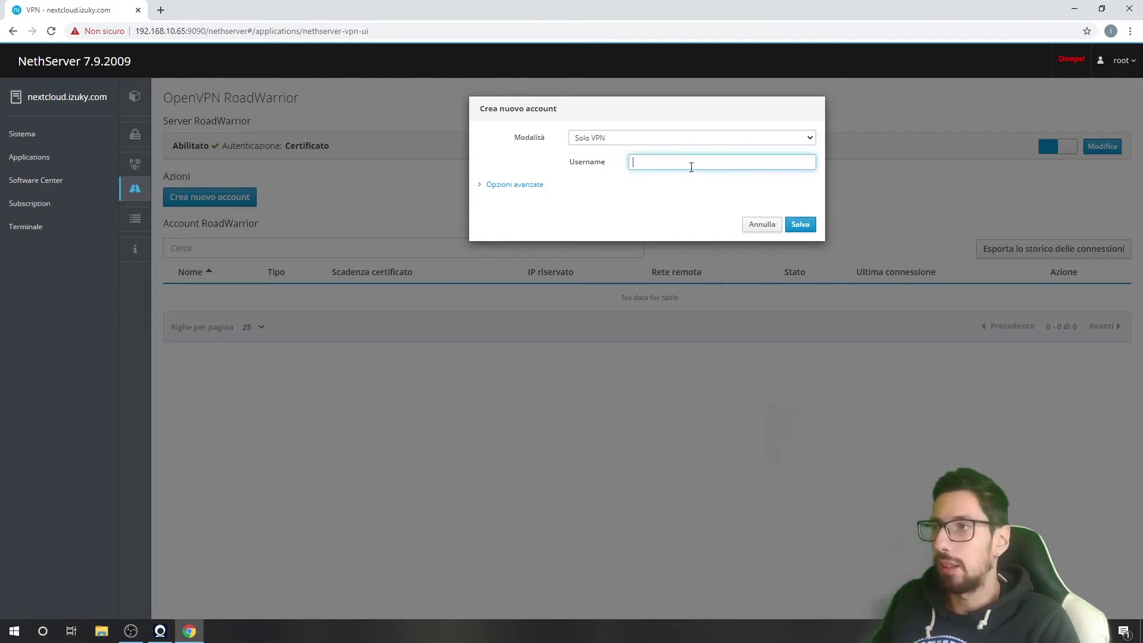
text(izuky)
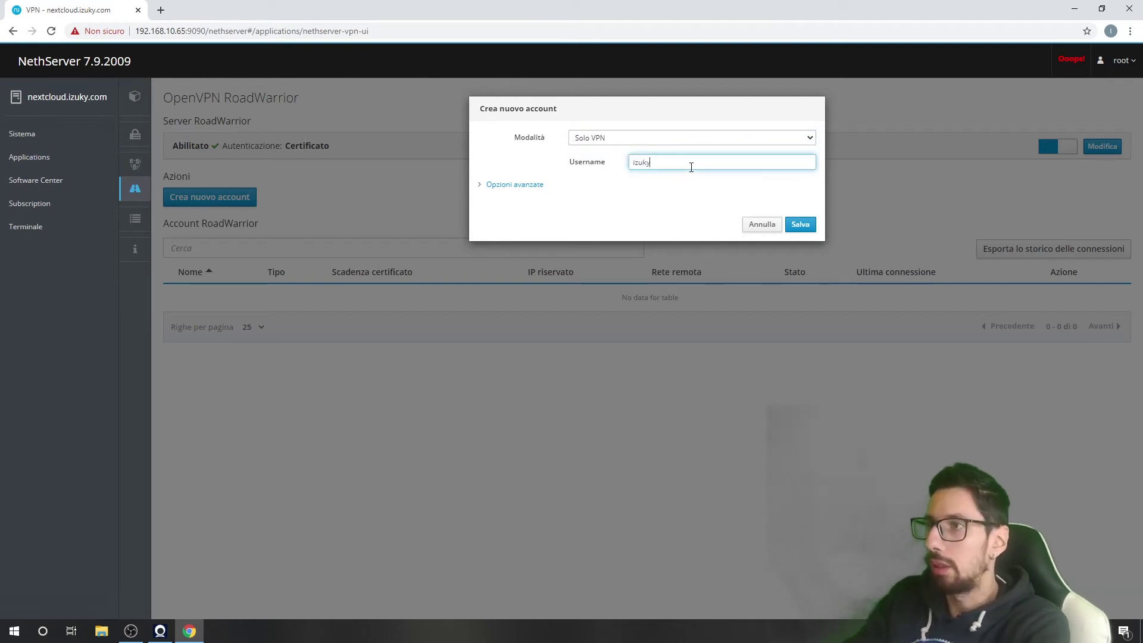
Step: Reserve the IP address 10.1.1.50 for the new account in its advanced options and save the account
click(533, 186)
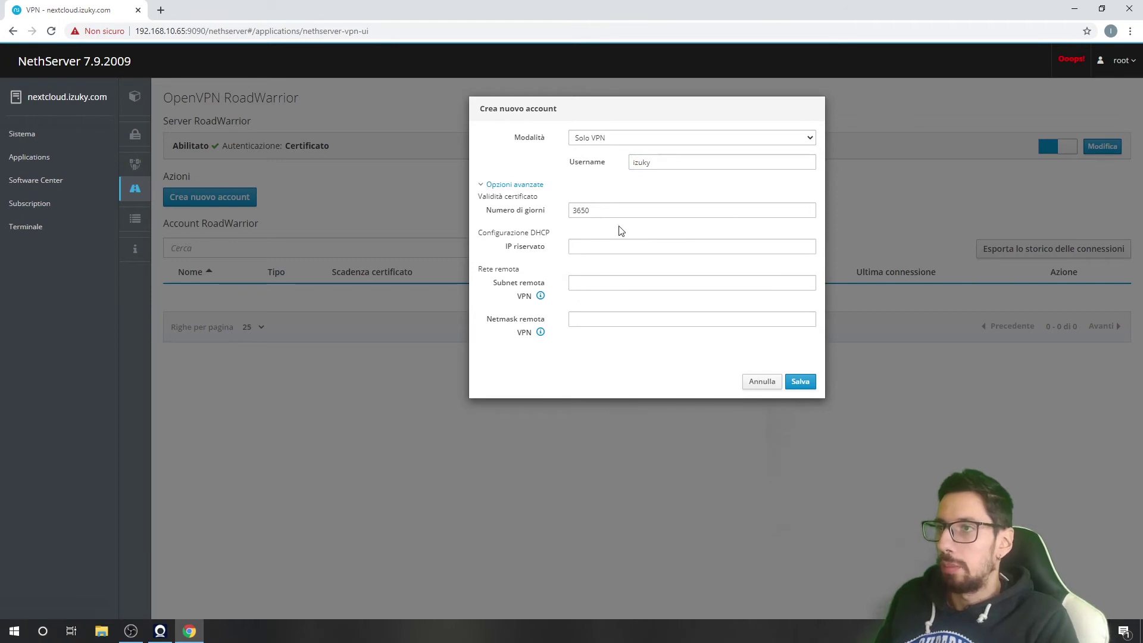
click(624, 247)
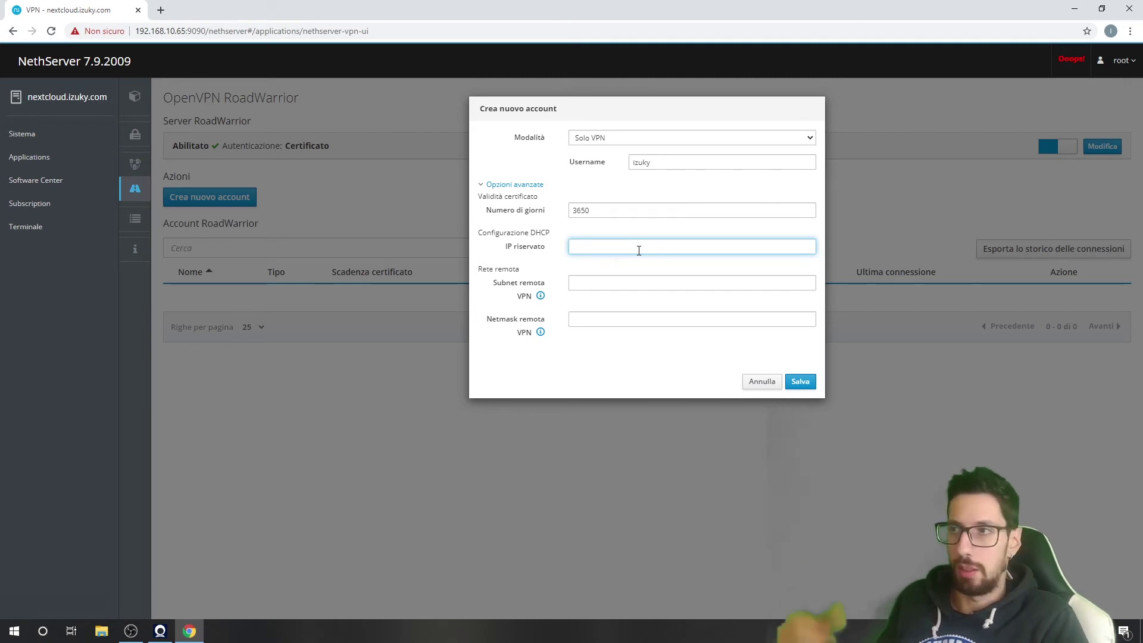
text(10.1.1)
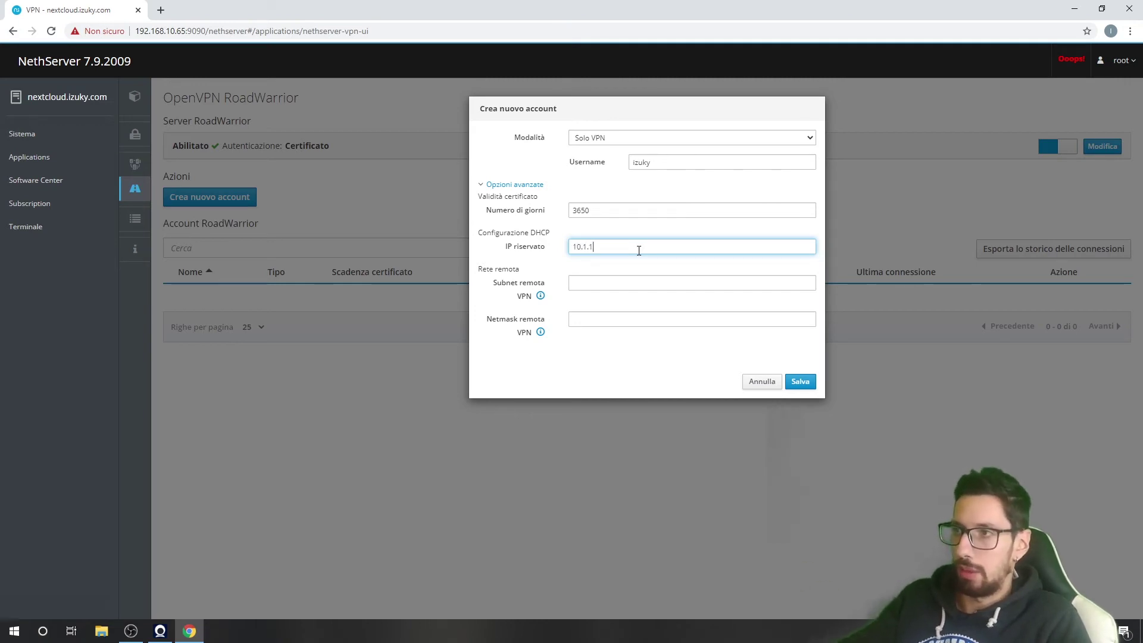
text(.50)
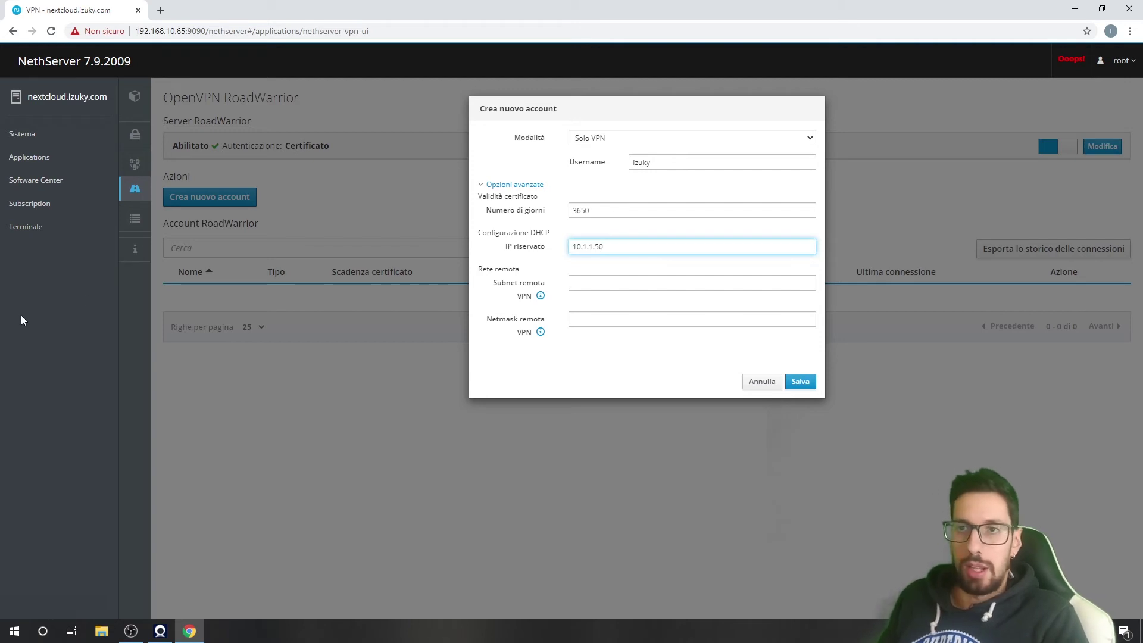
drag(610, 242, 585, 247)
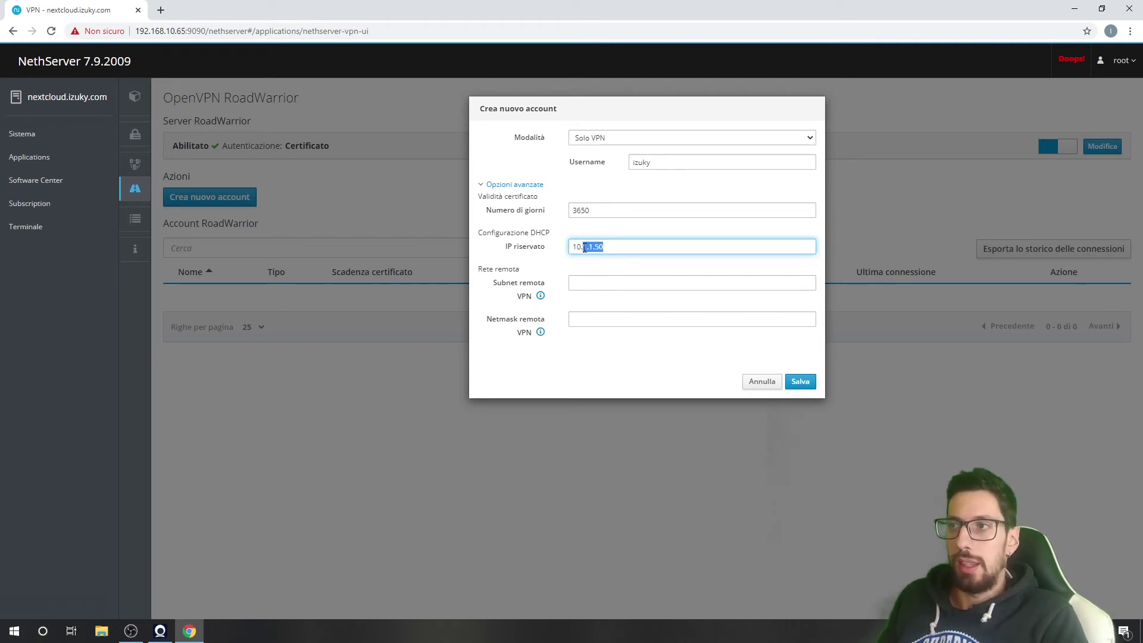
click(628, 251)
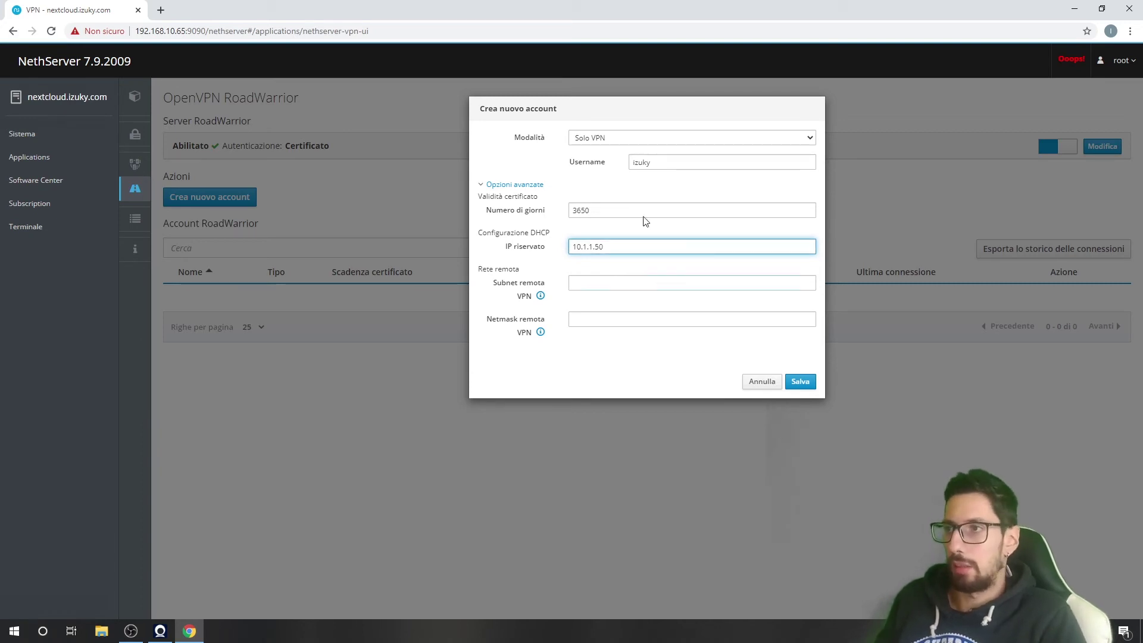
click(801, 384)
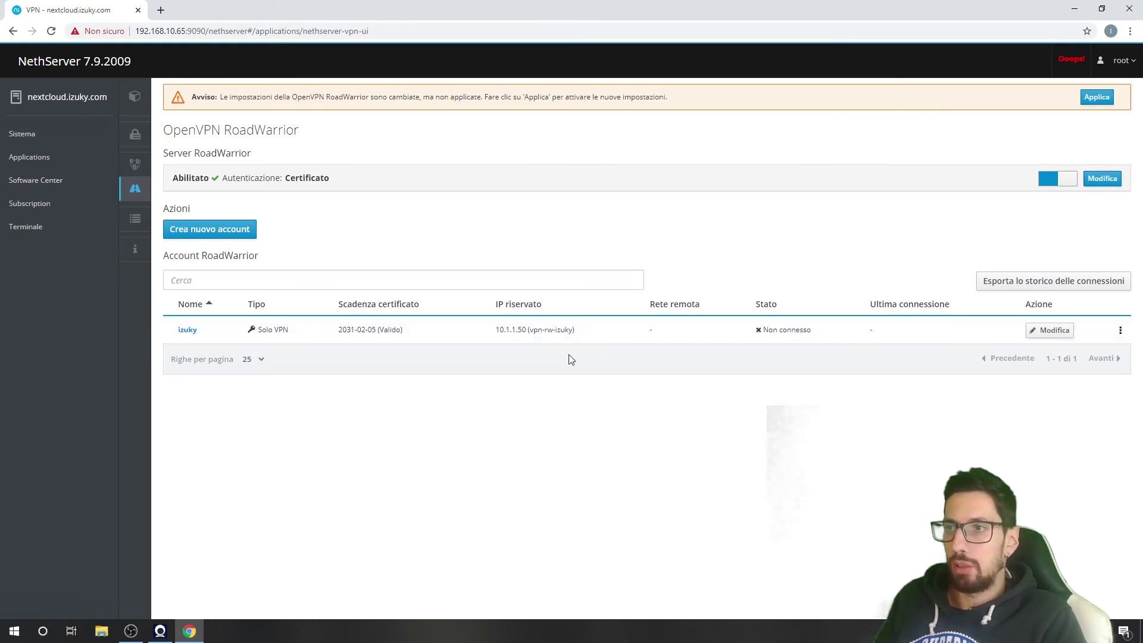
Step: Download the OpenVPN configuration file of the izuky account and close the download dialog
click(1121, 331)
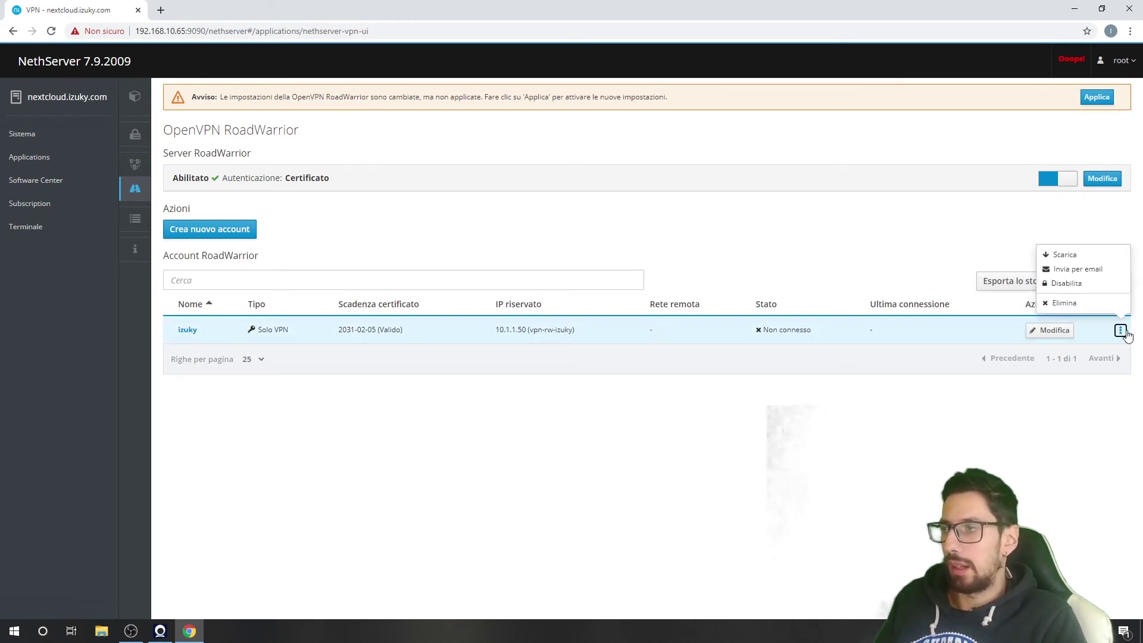
click(1101, 256)
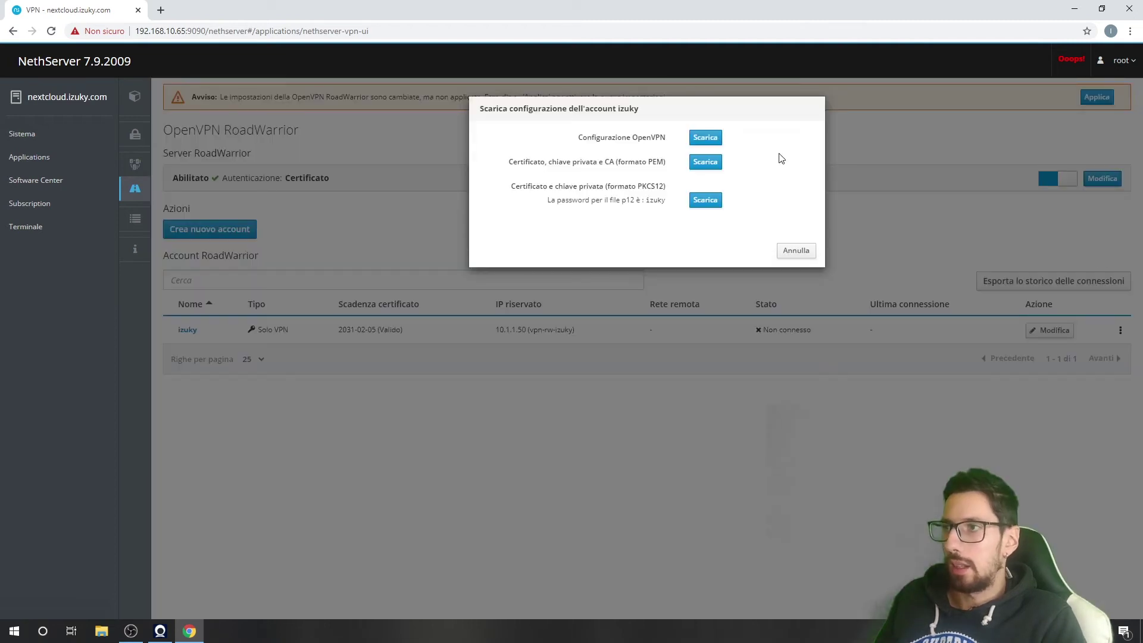
click(706, 137)
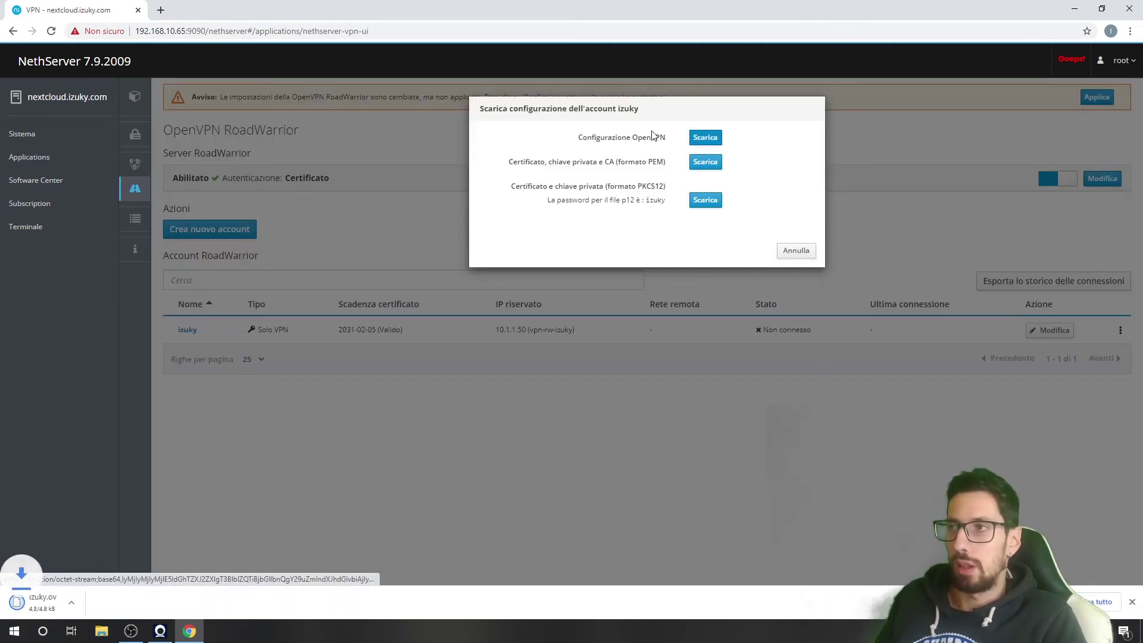
click(798, 252)
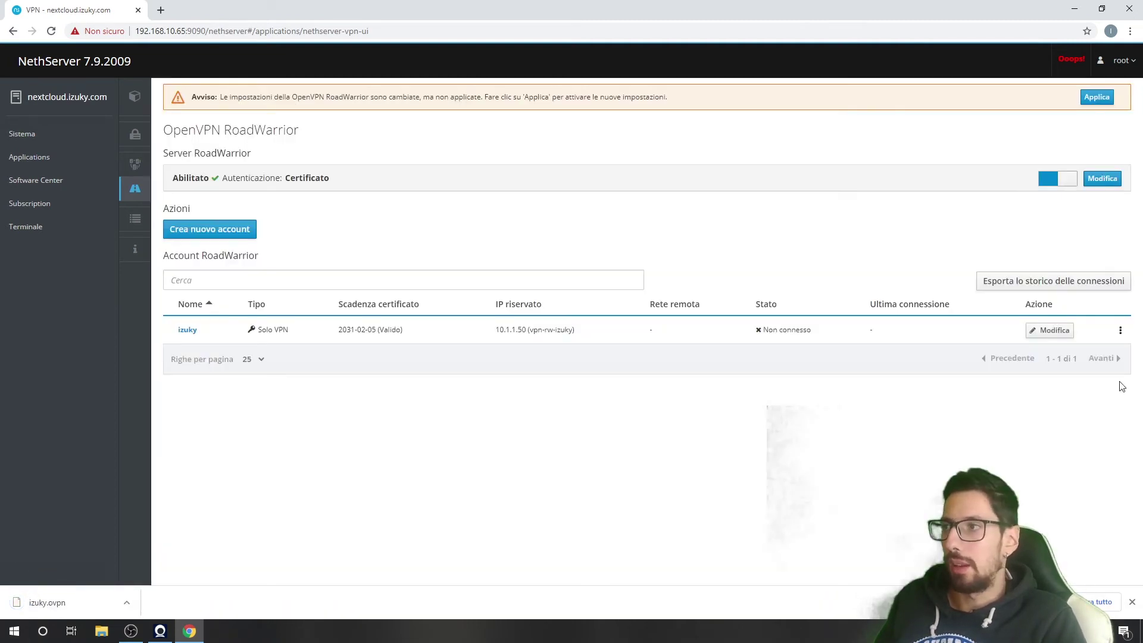
click(1120, 330)
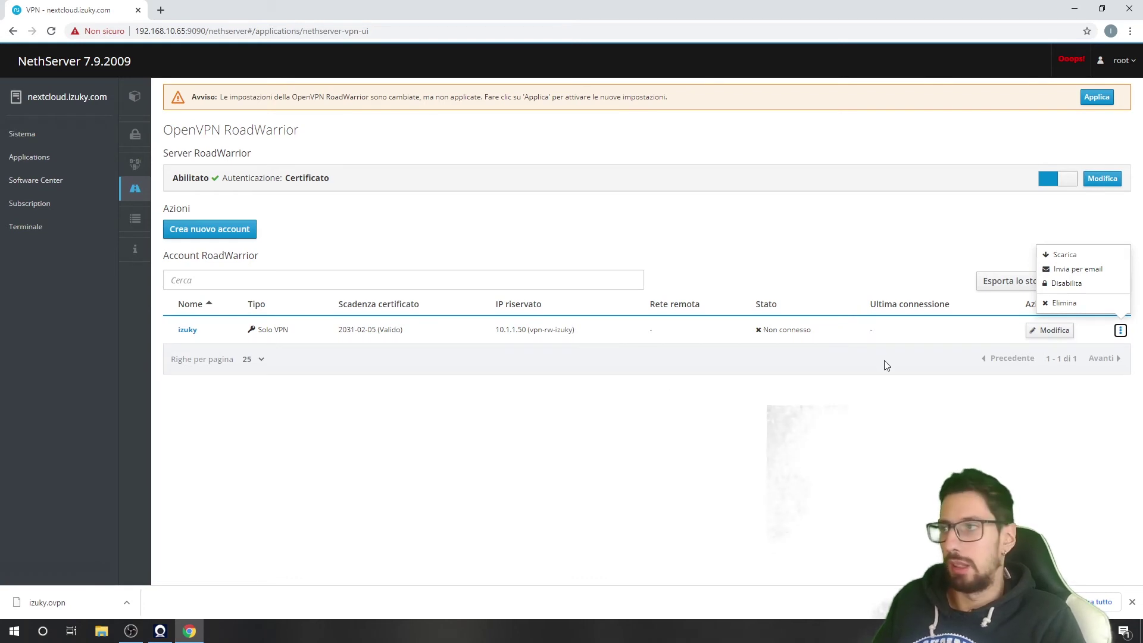
click(804, 420)
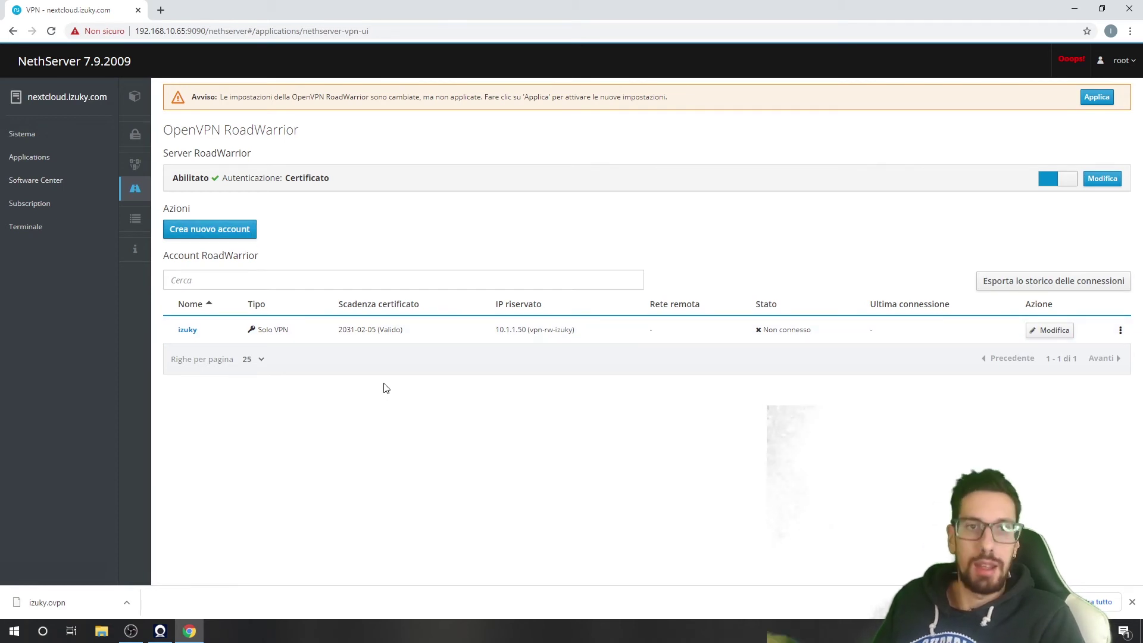
Step: Search the web for "openvpn gui" in a new browser tab
click(161, 9)
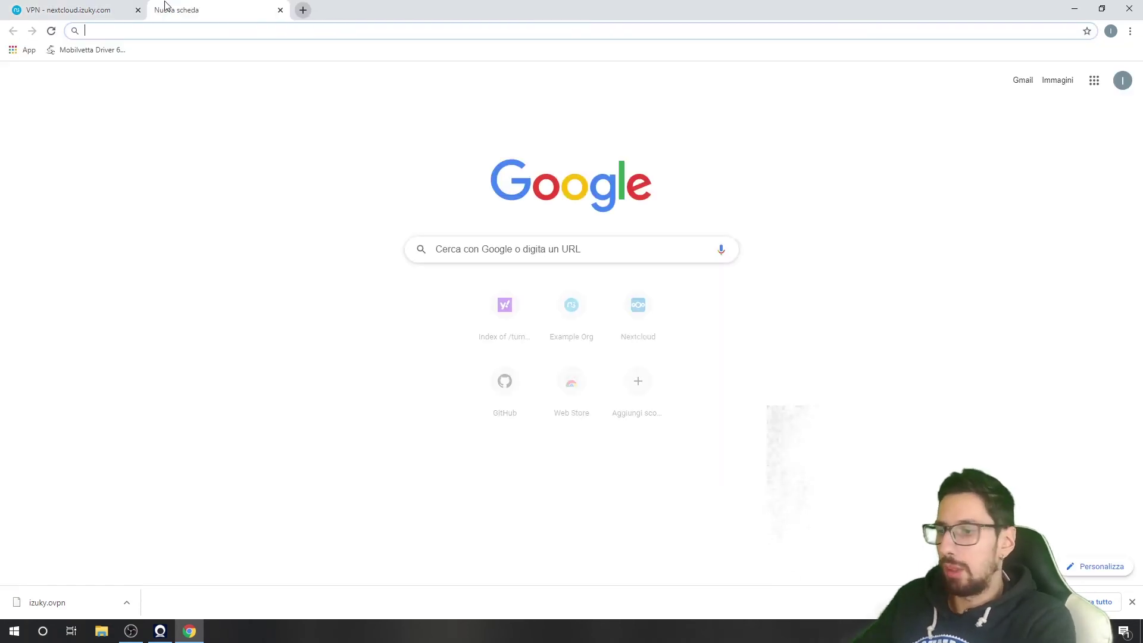
text(opèenb)
key(BackSpace)
key(BackSpace)
key(BackSpace)
key(BackSpace)
text(e)
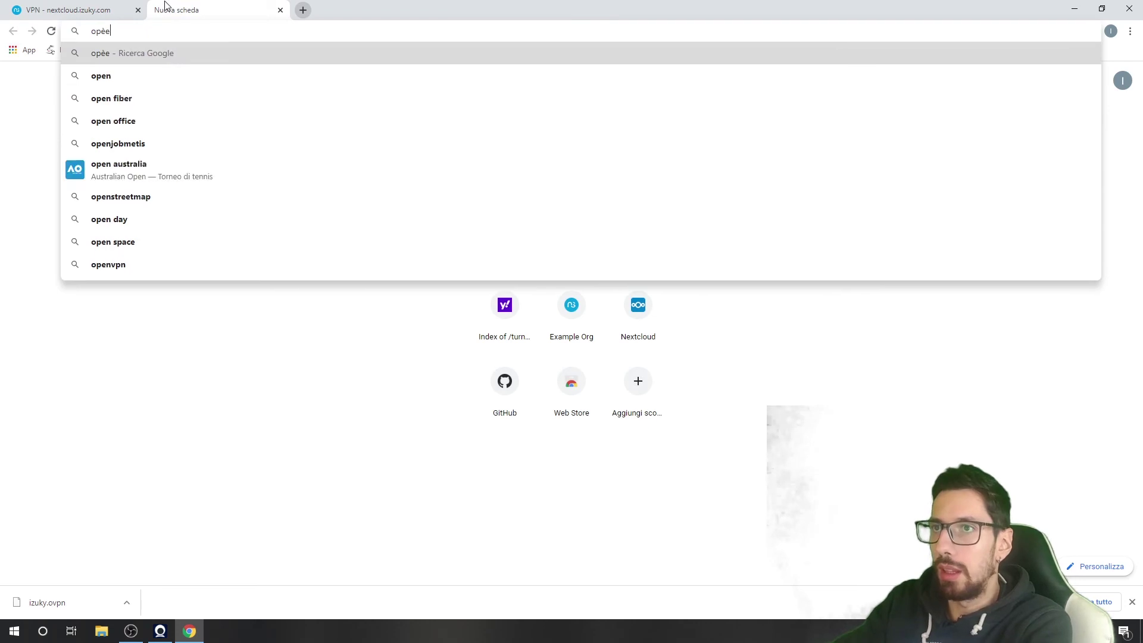
text(nvpn gui)
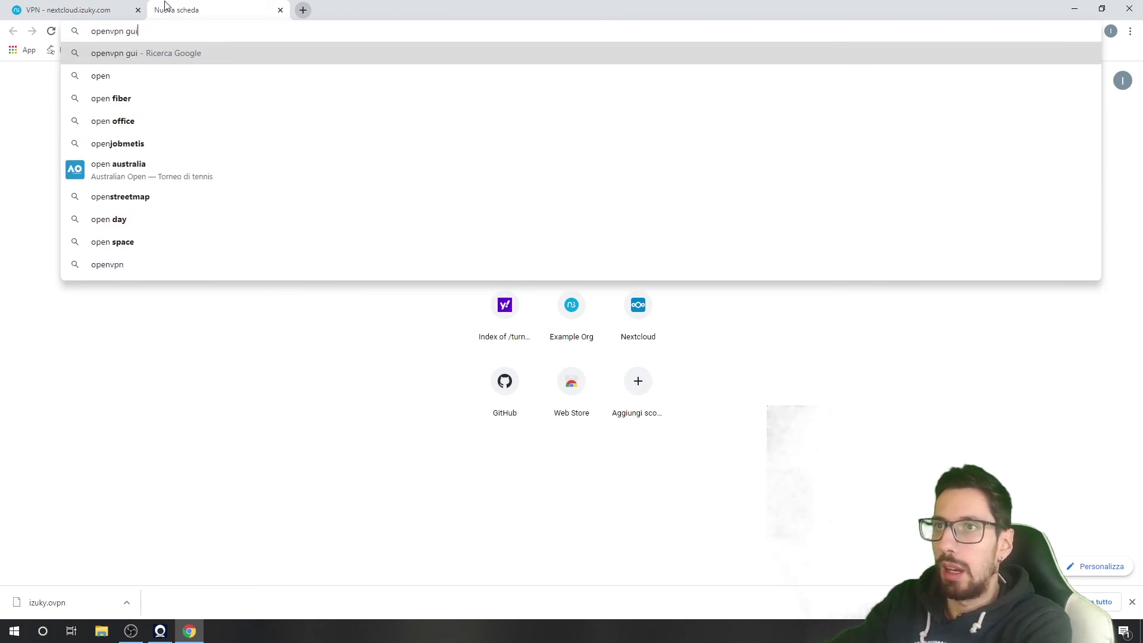
key(Return)
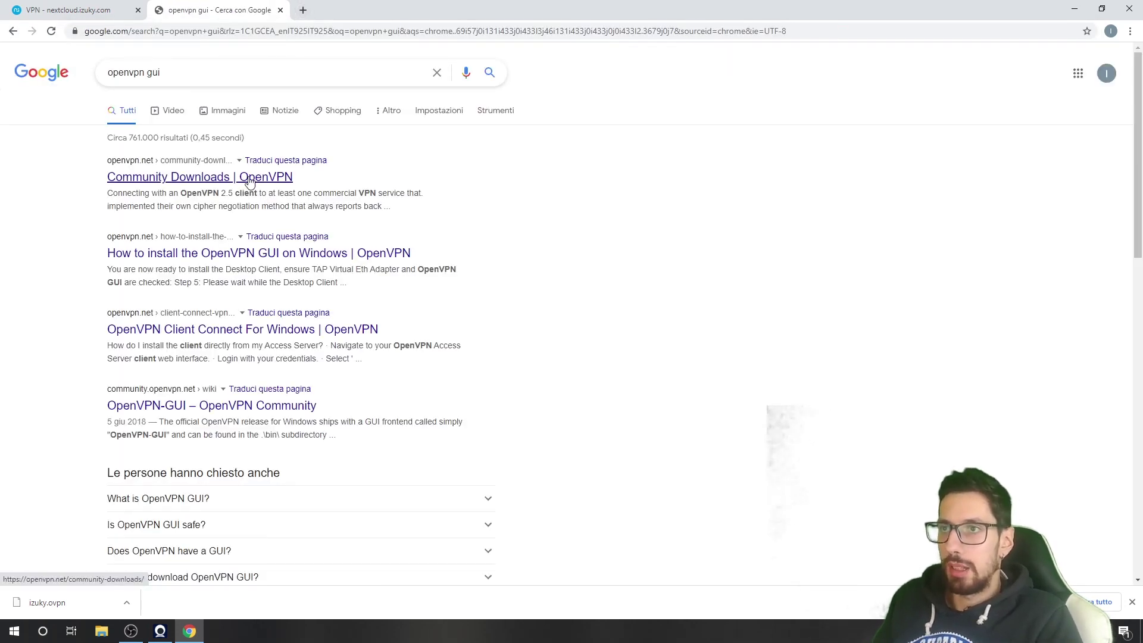
Step: Open OpenVPN's Community Downloads page and view the Windows installers for version 2.5.0
click(265, 178)
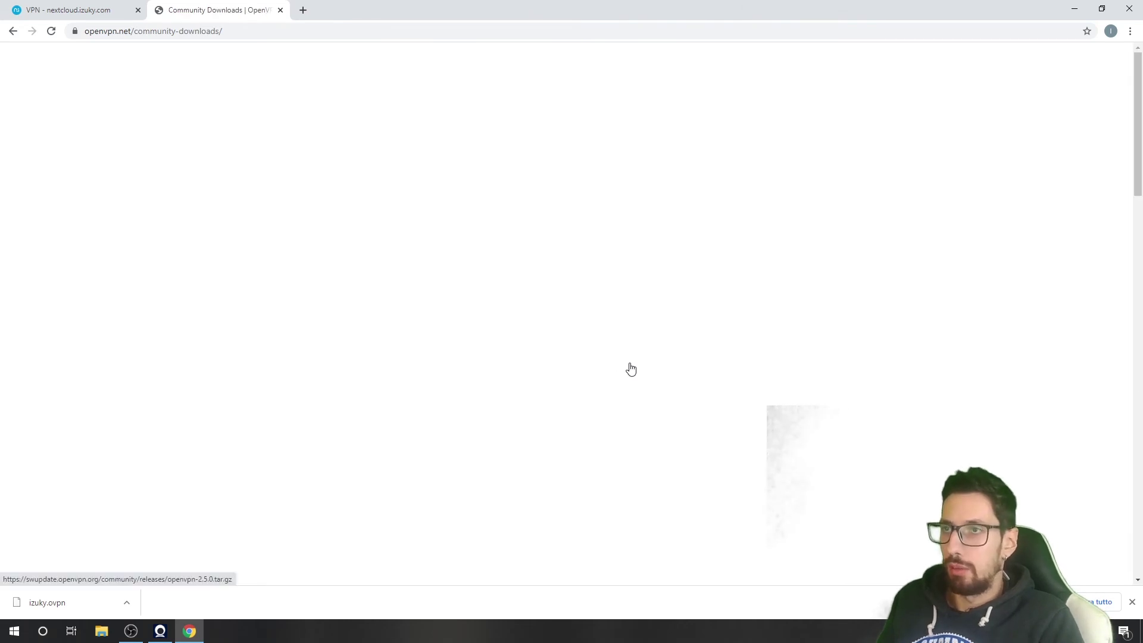
scroll(802, 434, down, 1)
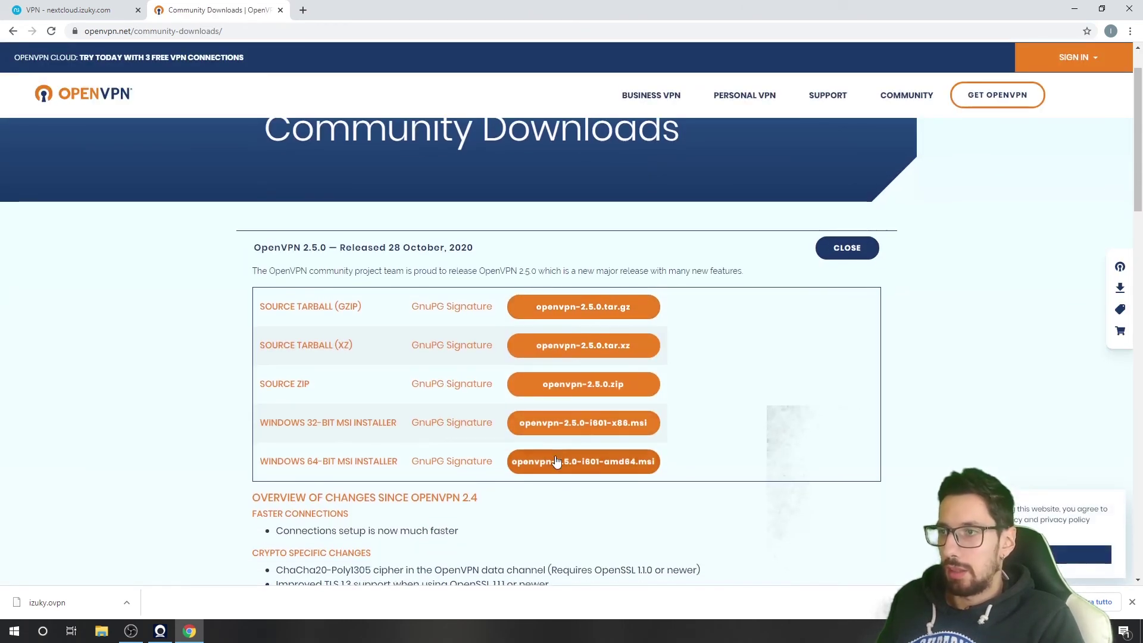
scroll(455, 570, down, 2)
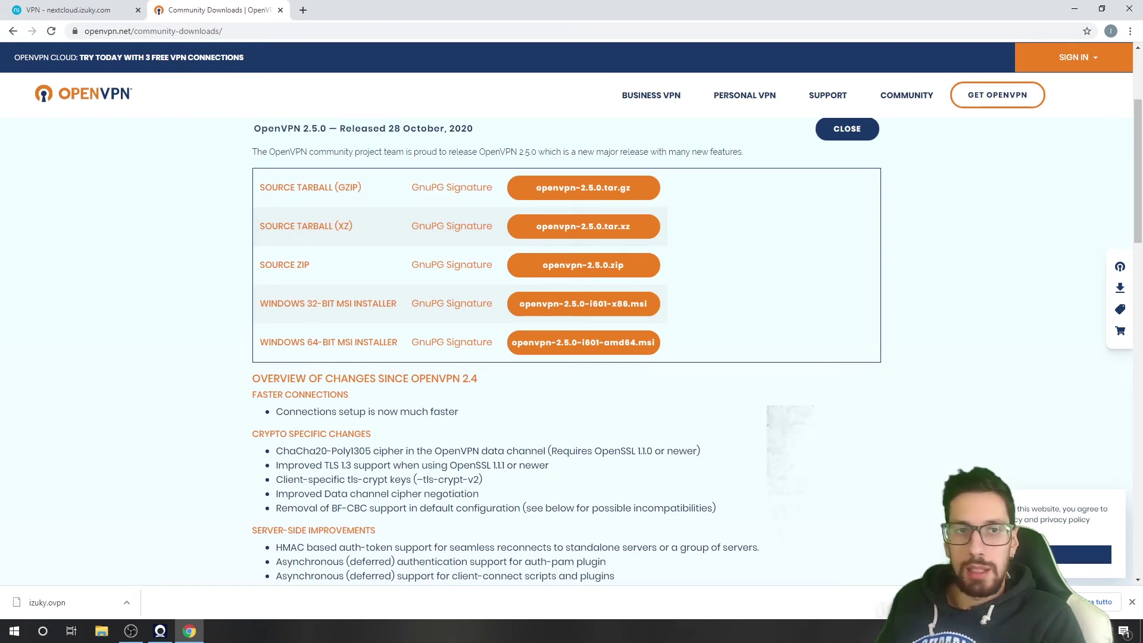
Step: Import izuky.ovpn from the Download folder into the OpenVPN client and bring up its connection options
right_click(834, 632)
click(872, 598)
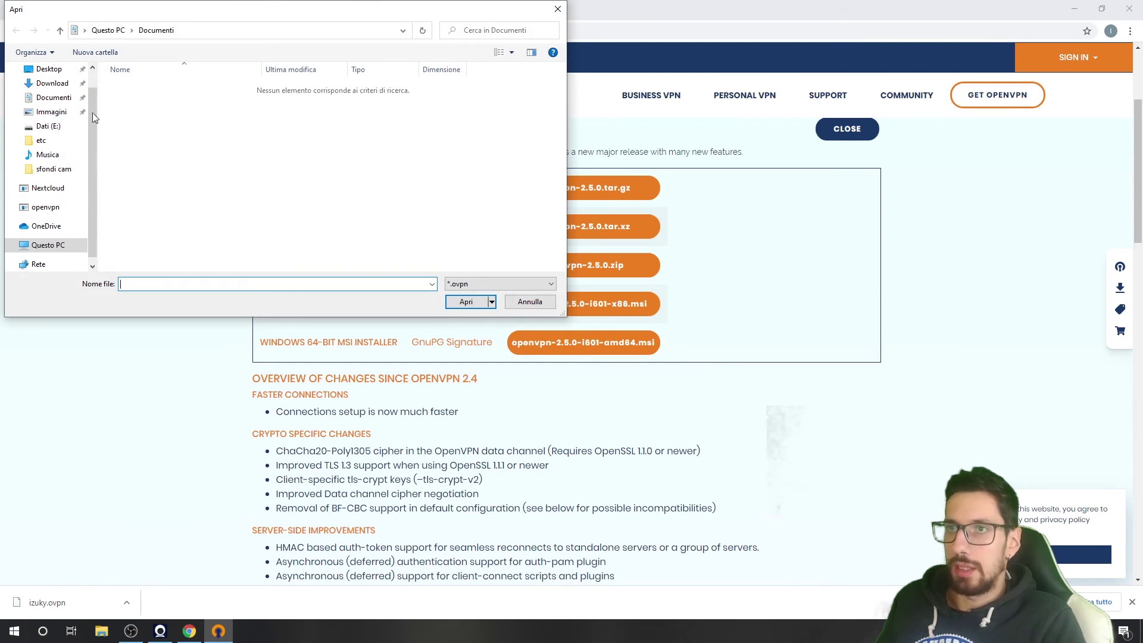
click(52, 83)
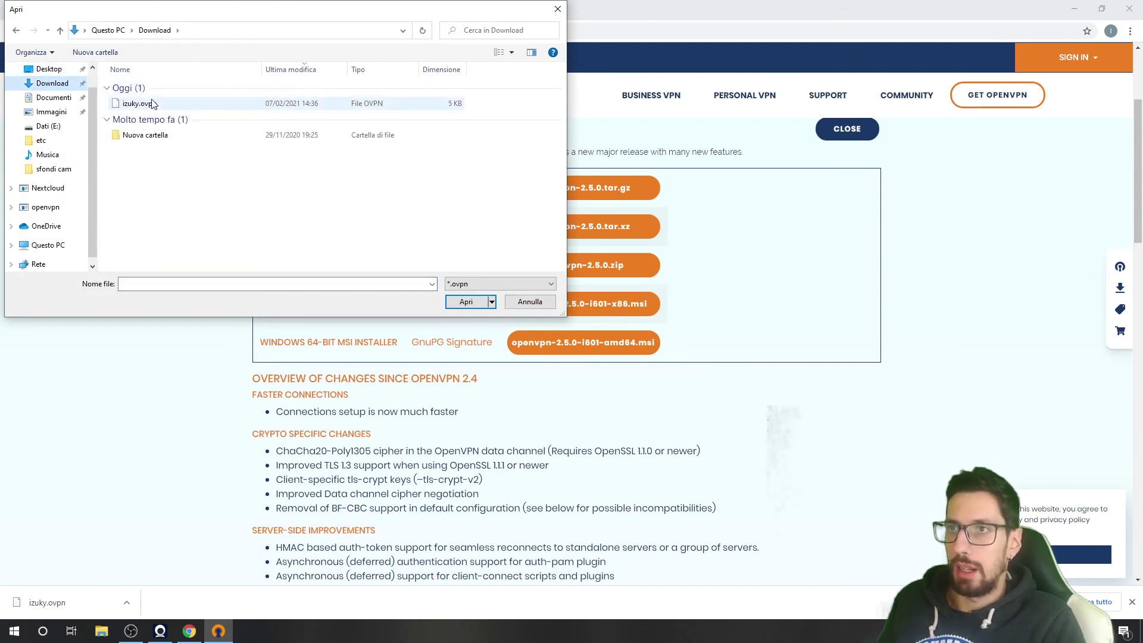
double_click(146, 103)
click(596, 351)
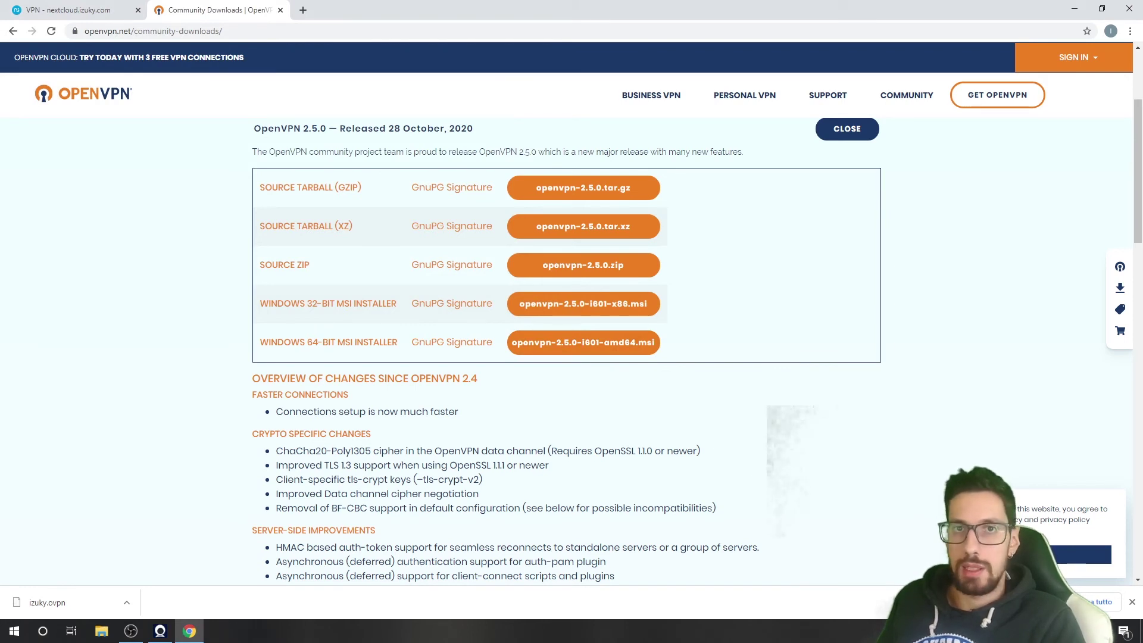
right_click(934, 630)
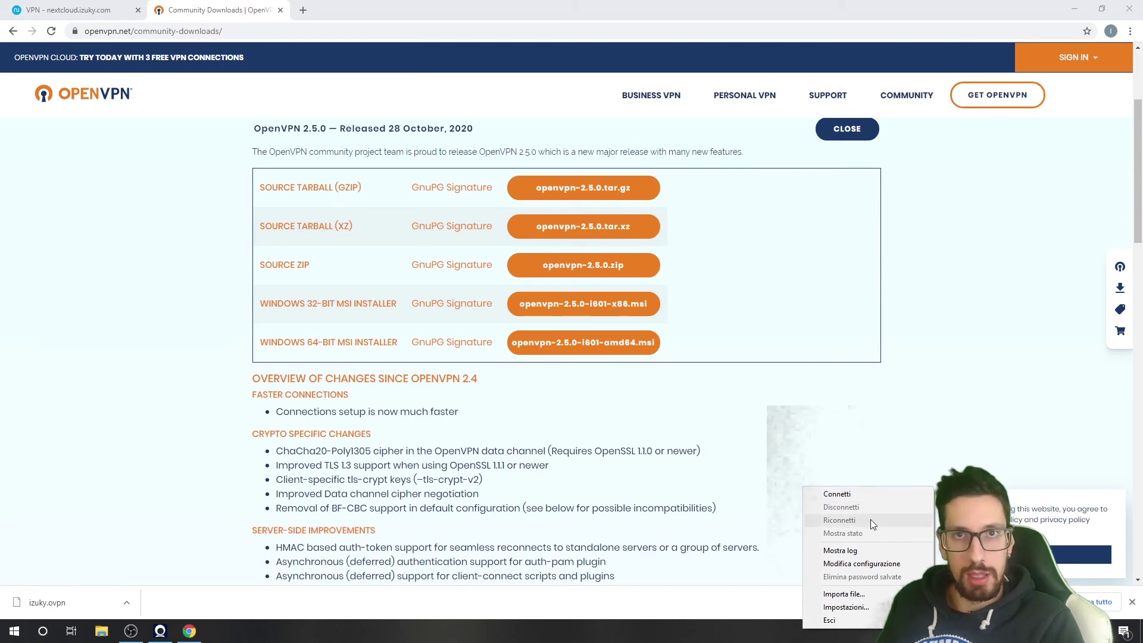
click(877, 491)
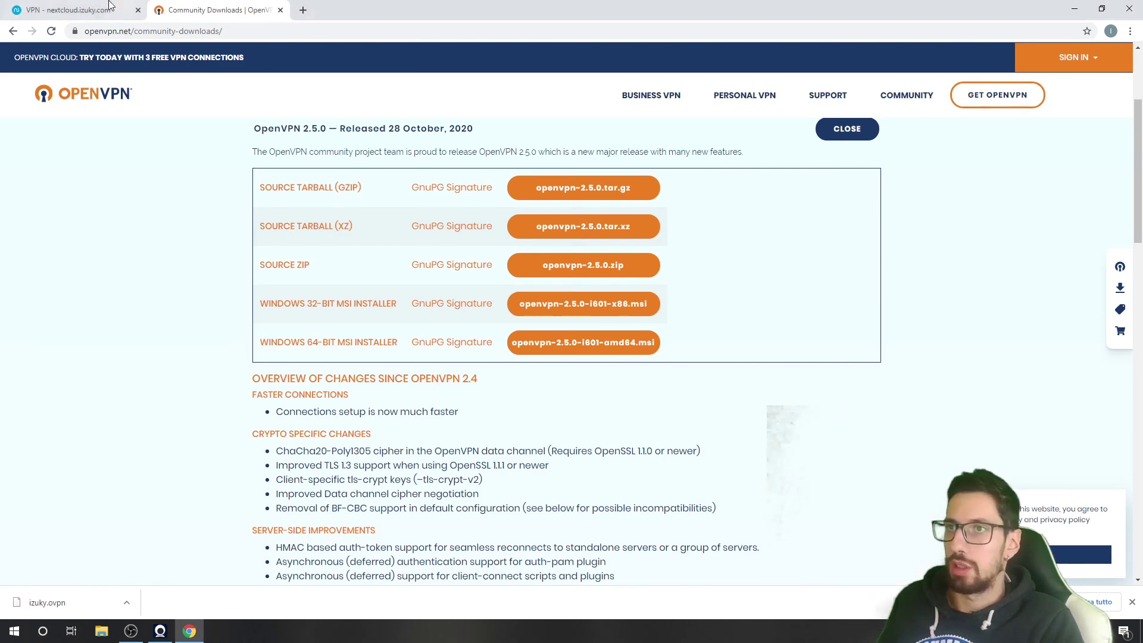
Step: Return to the RoadWarrior page and create a second account in Solo VPN mode with the username mario
click(71, 10)
click(216, 230)
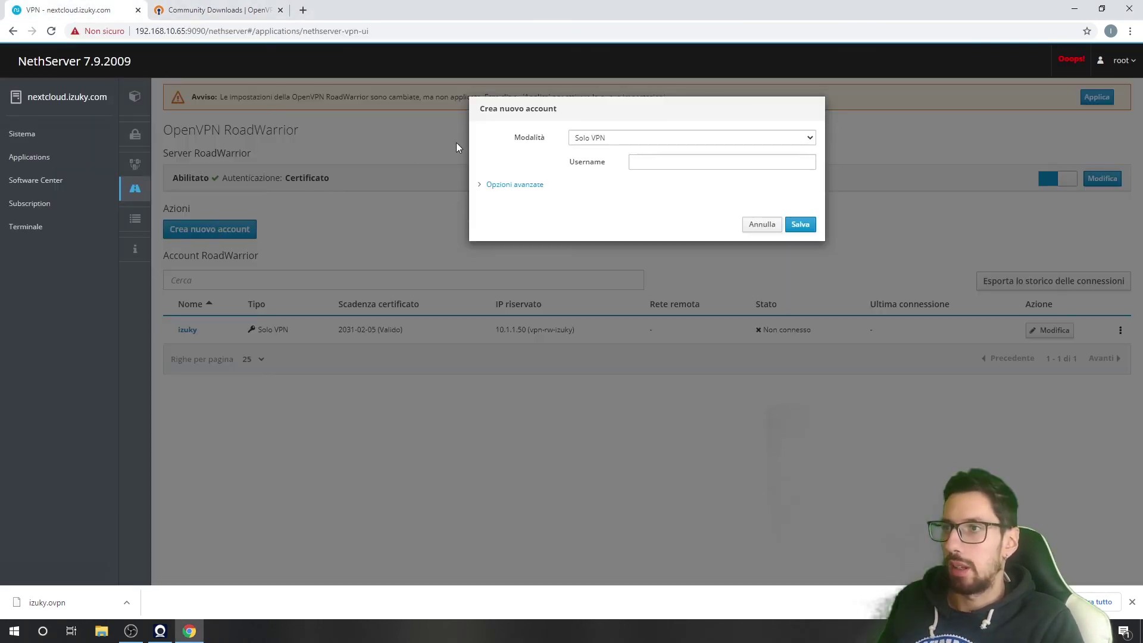
click(650, 159)
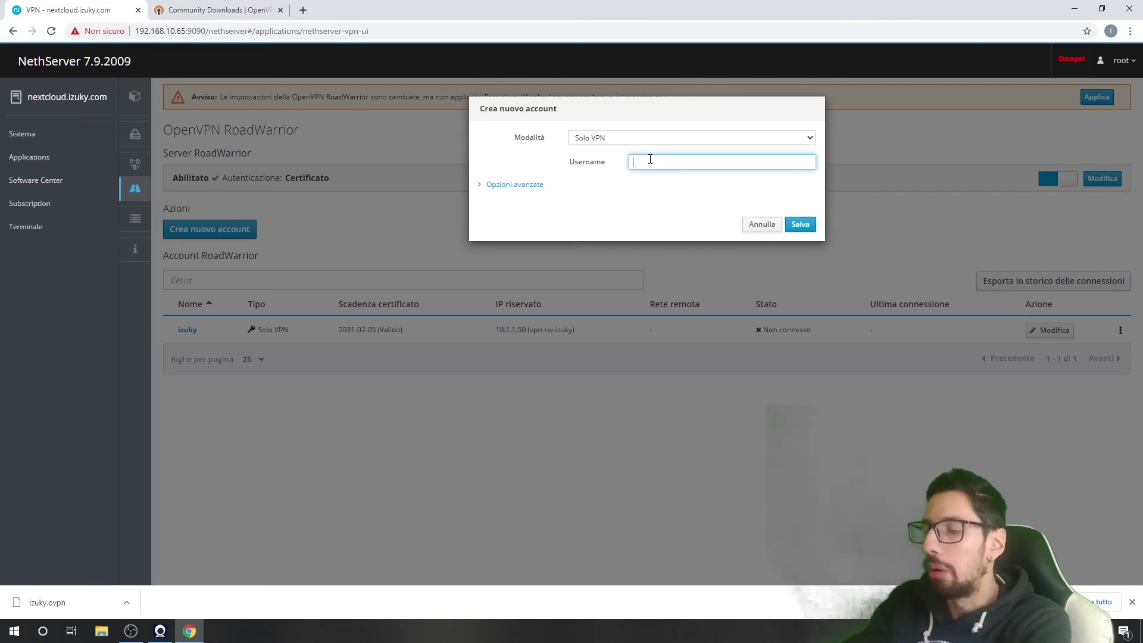
text(mario)
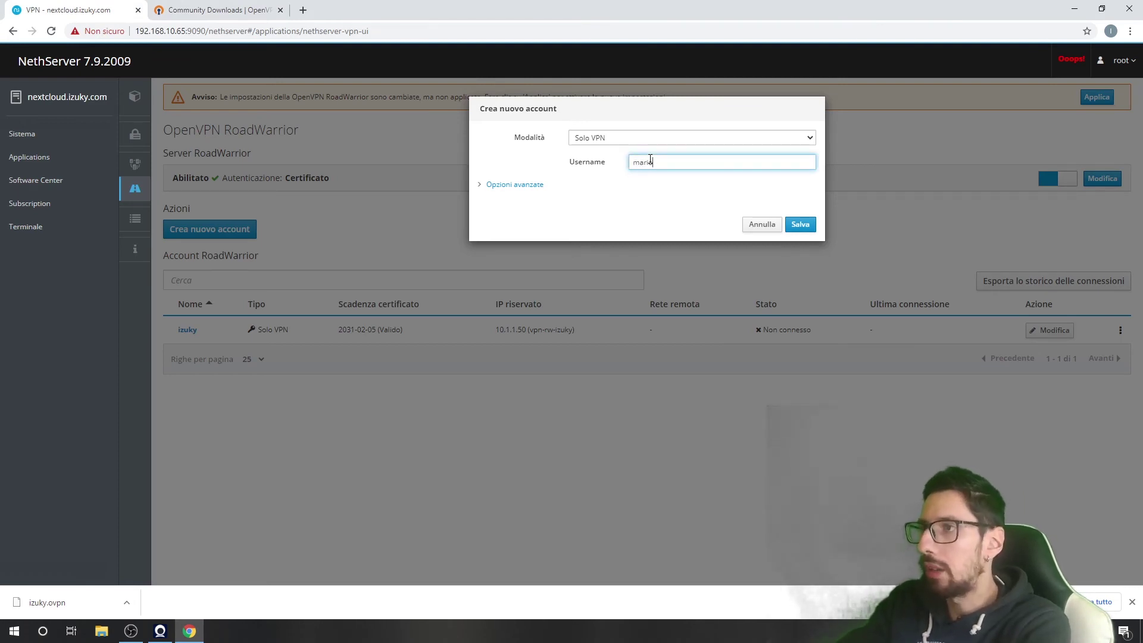
click(805, 226)
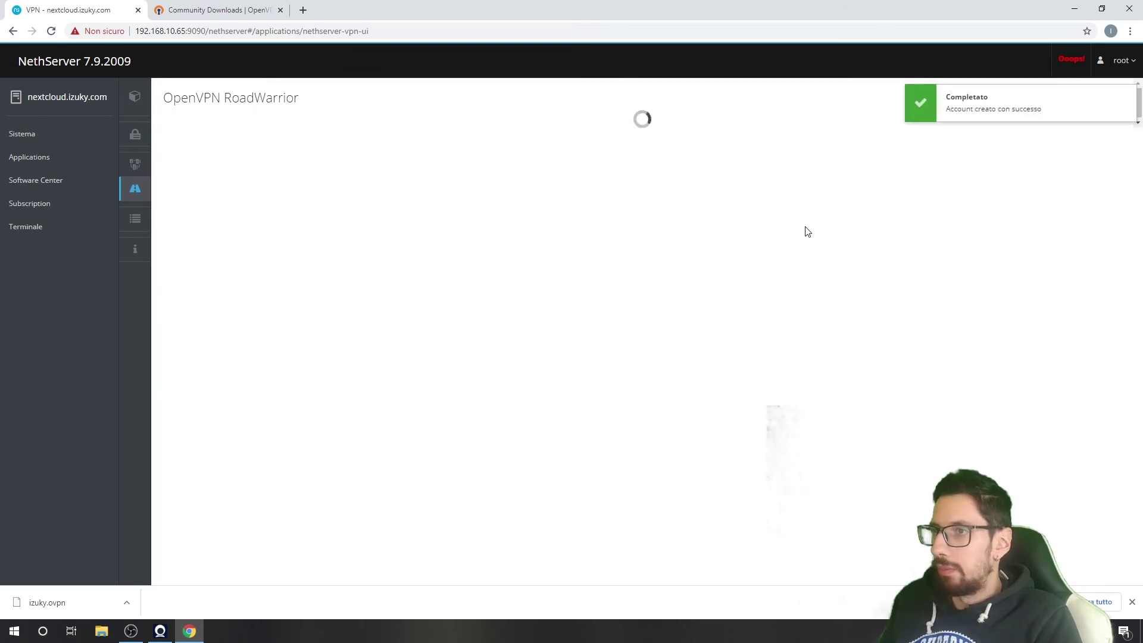
Step: Download the OpenVPN configuration file of the mario account and close the download dialog
click(1120, 359)
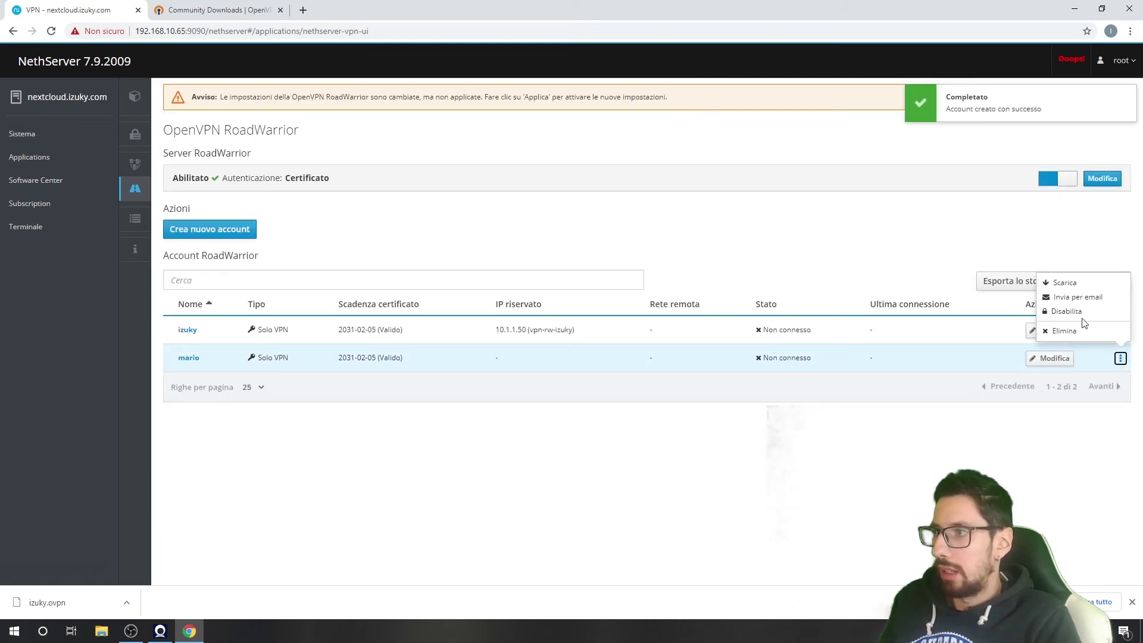
click(1075, 284)
click(717, 138)
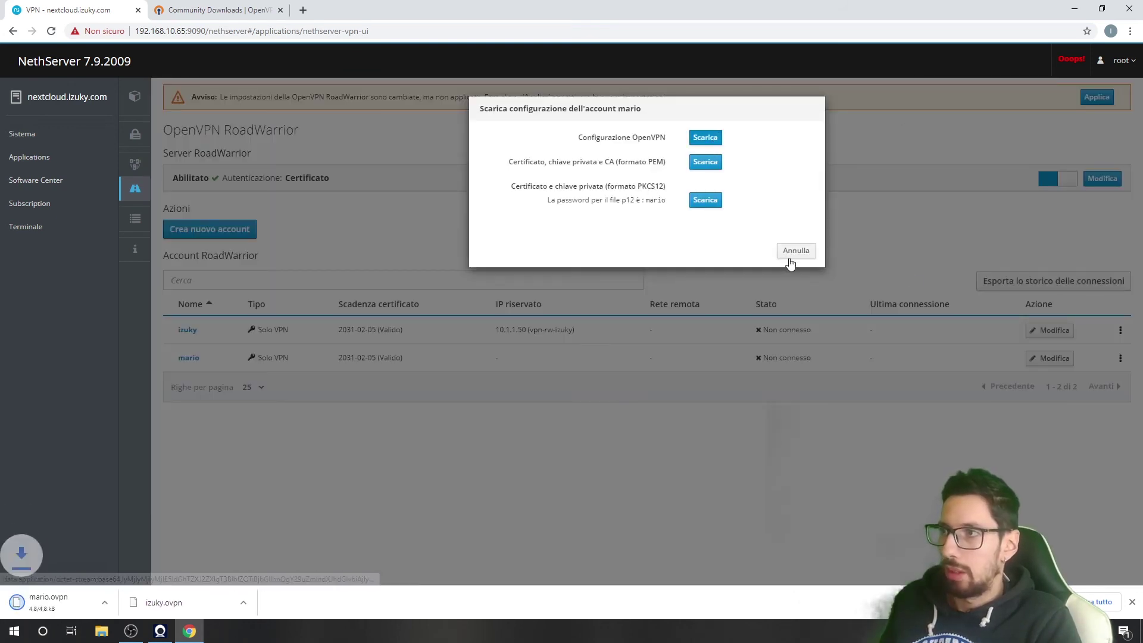
click(795, 251)
Step: Import mario.ovpn from the Download folder into the OpenVPN client and view its list of connection profiles
right_click(941, 631)
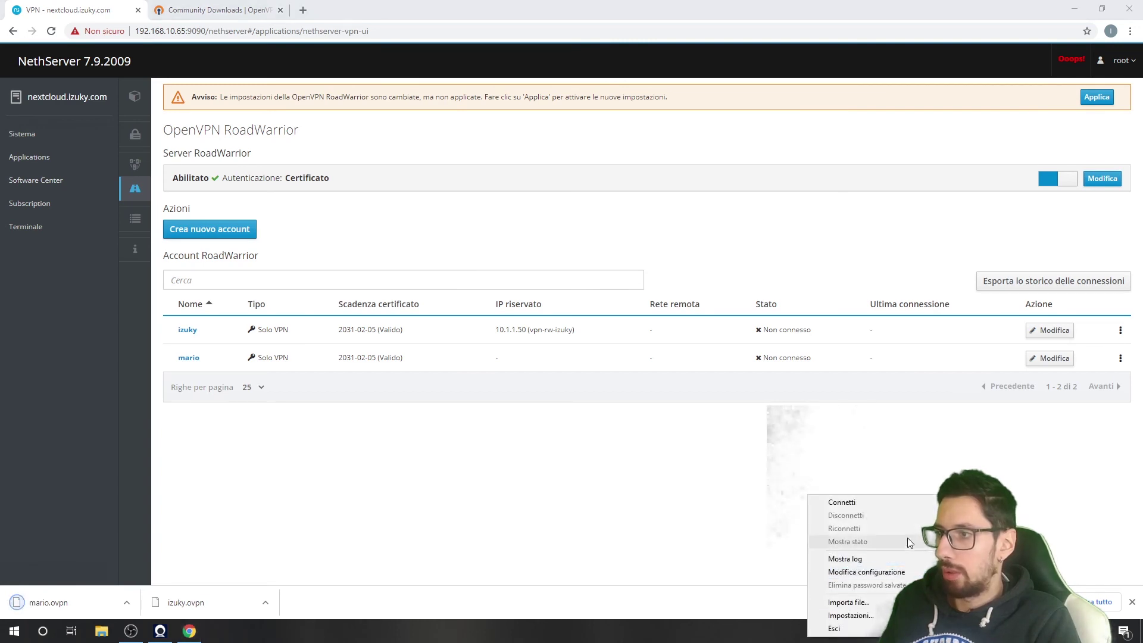
click(881, 599)
double_click(140, 103)
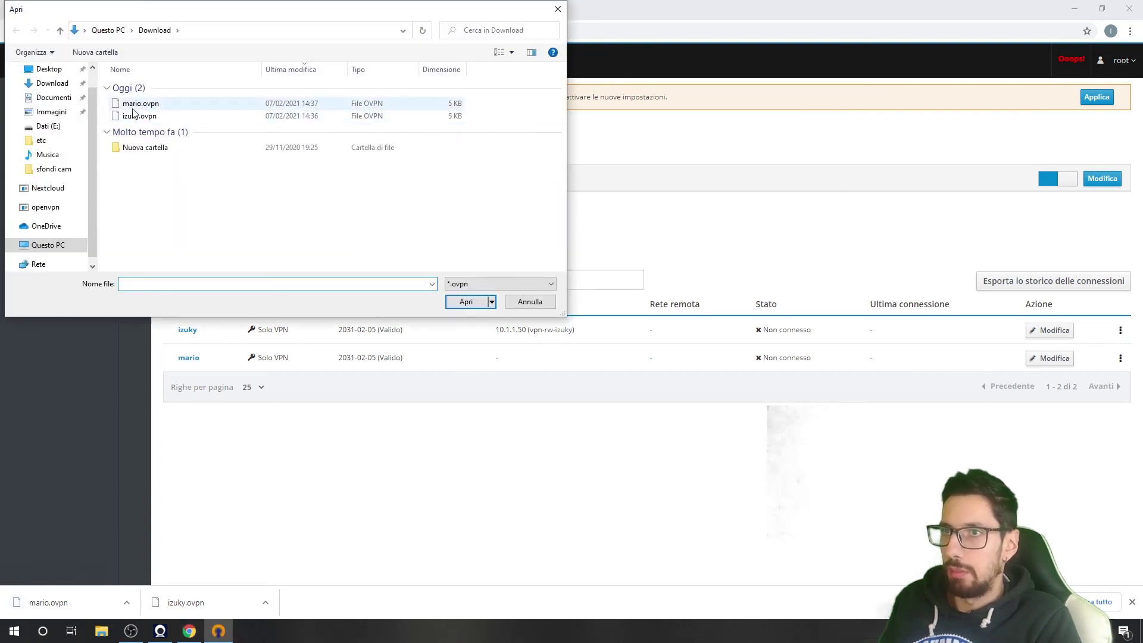
key(Return)
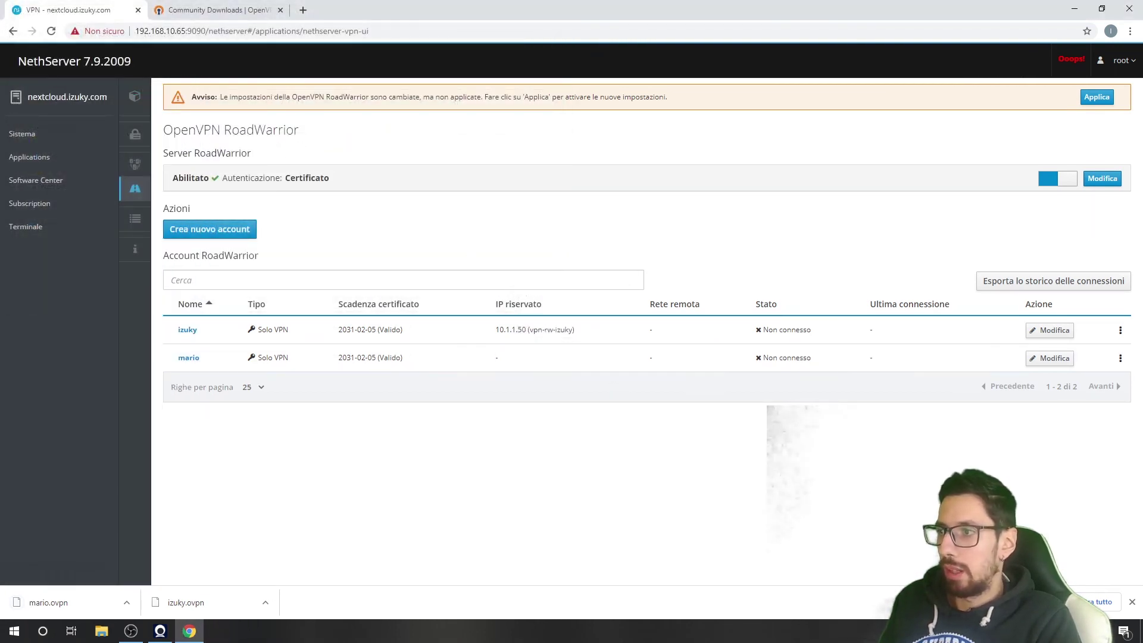
right_click(941, 631)
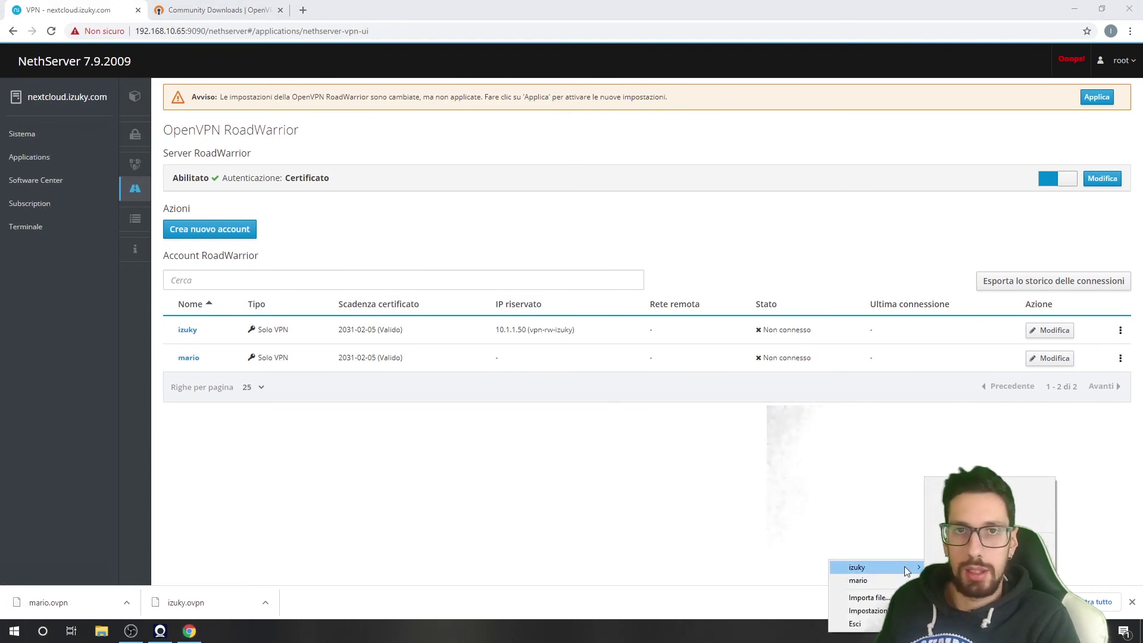
click(656, 461)
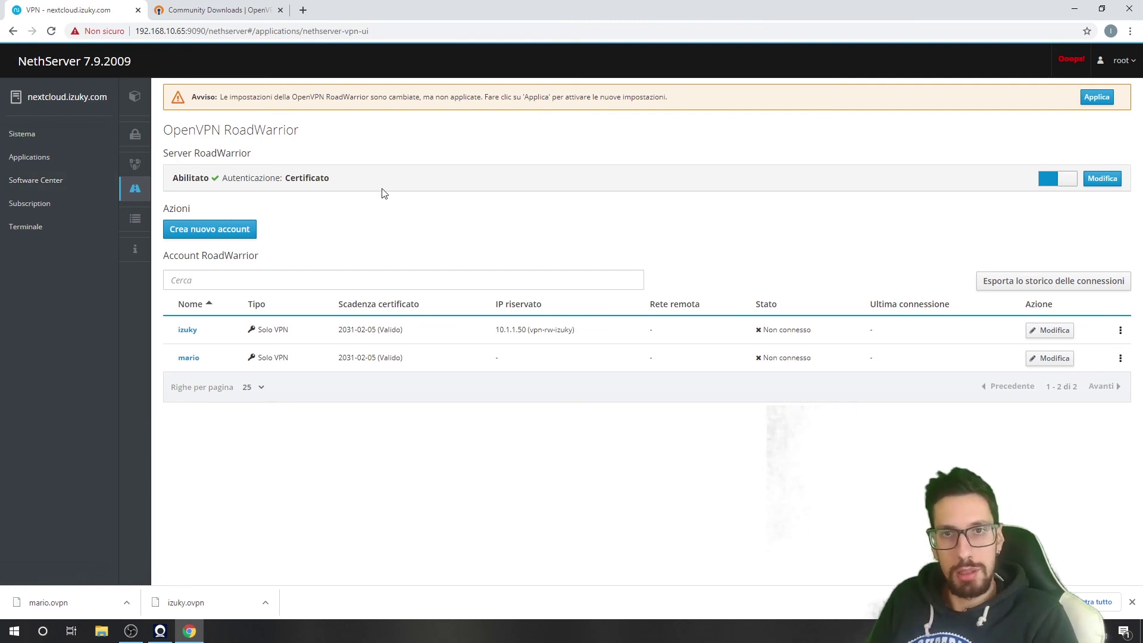
right_click(13, 631)
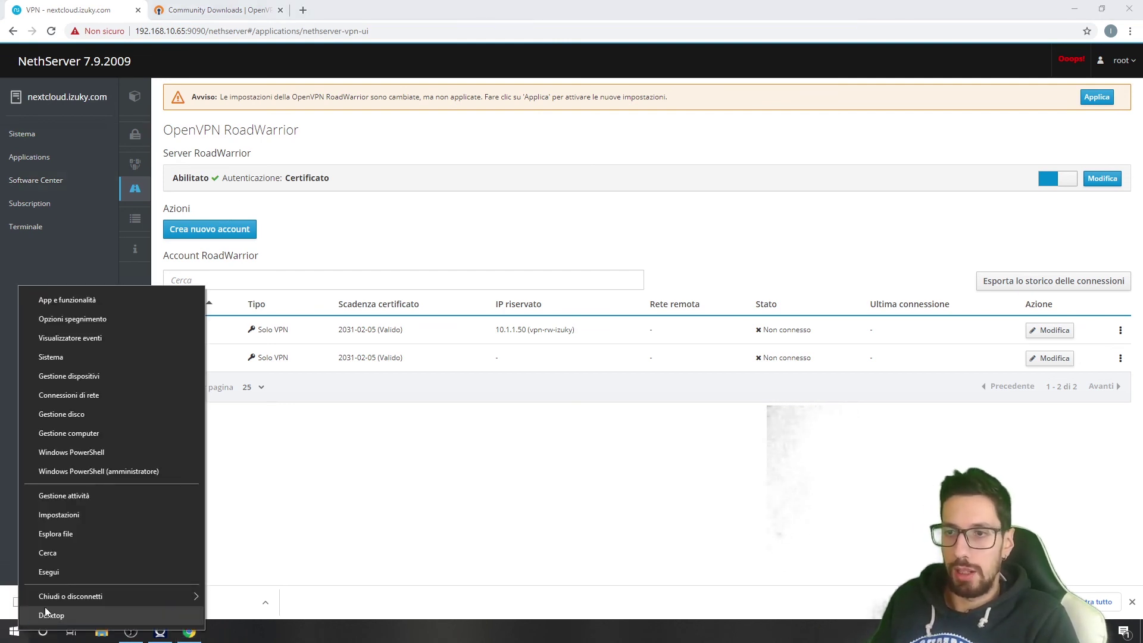
click(60, 574)
text(\\1)
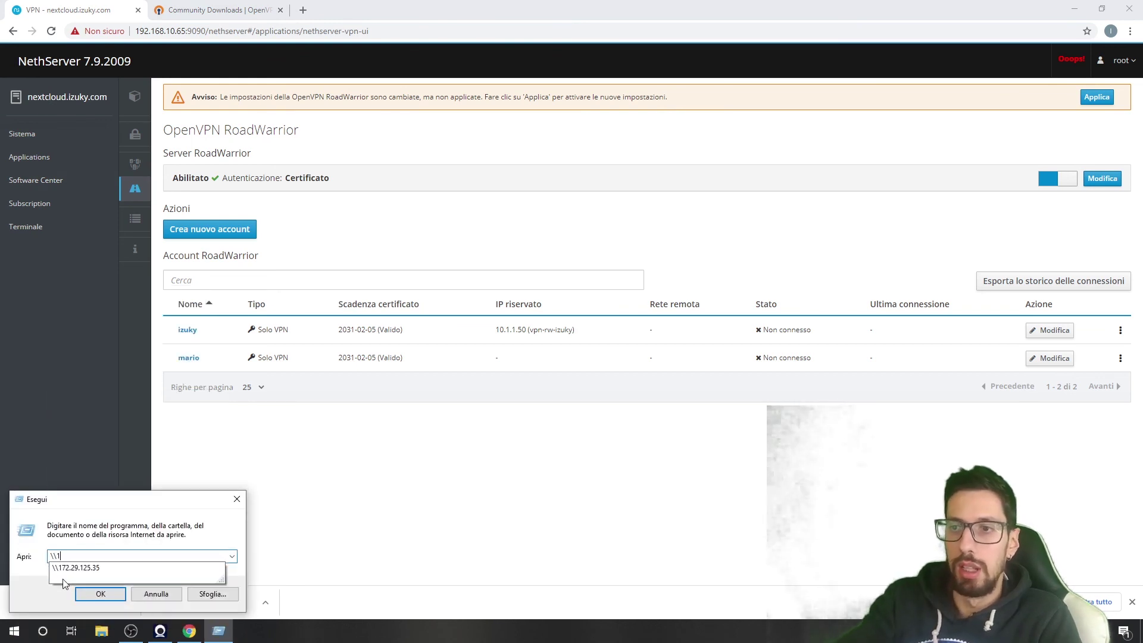
text(92.168)
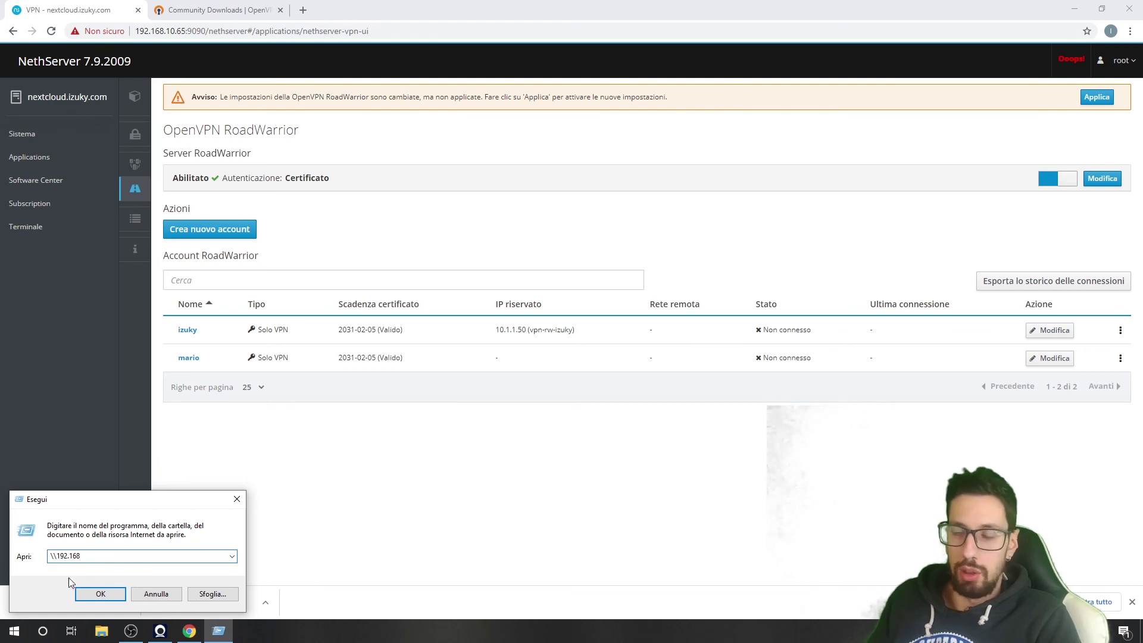
click(136, 597)
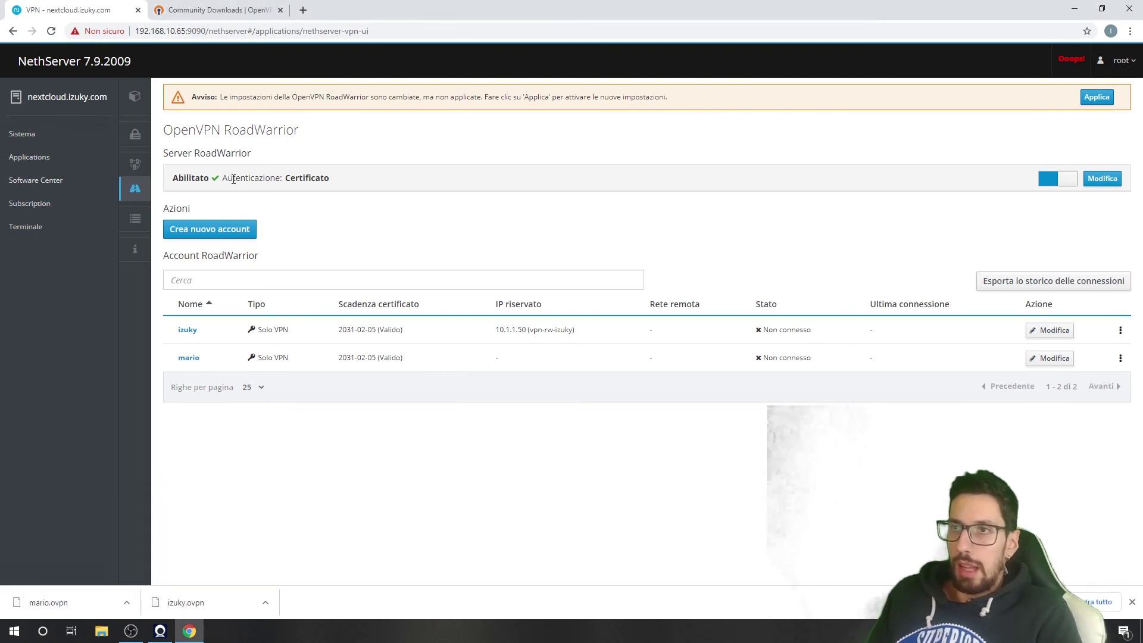